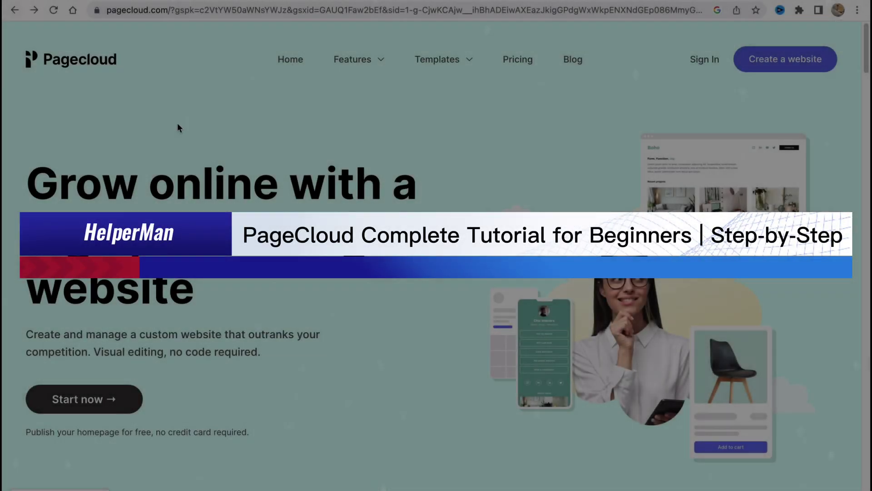
Browse the Pagecloud landing page and focus the sign-up form's name field.
scroll(178, 127, down, 3)
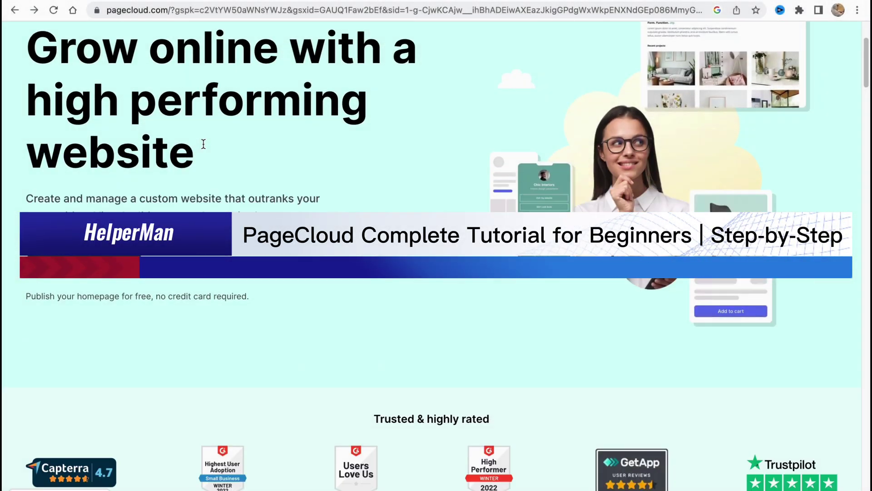
scroll(204, 143, down, 4)
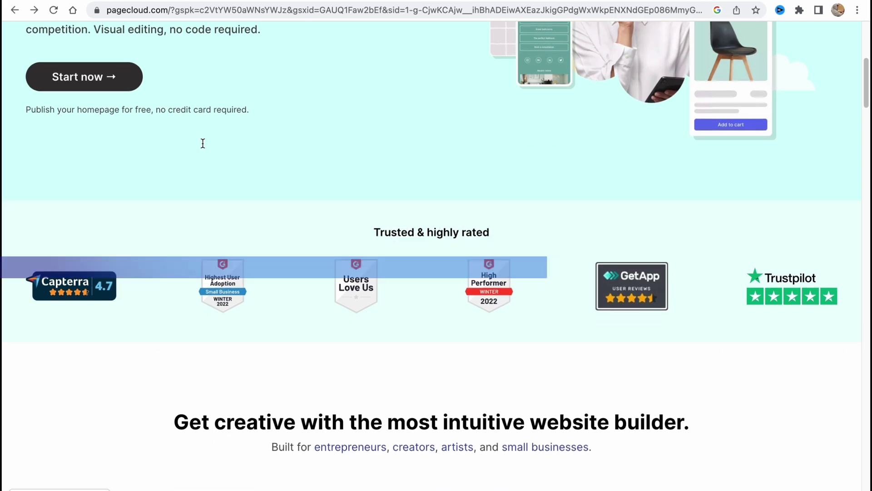
scroll(203, 143, down, 3)
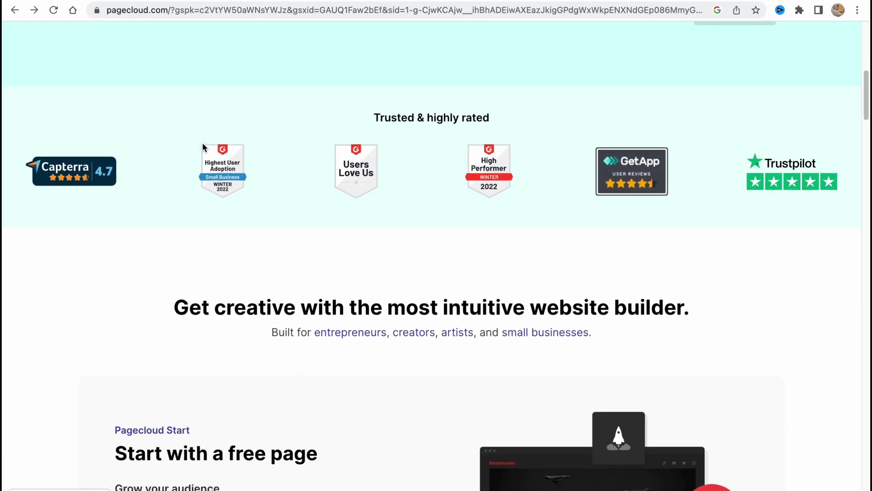
scroll(203, 145, down, 4)
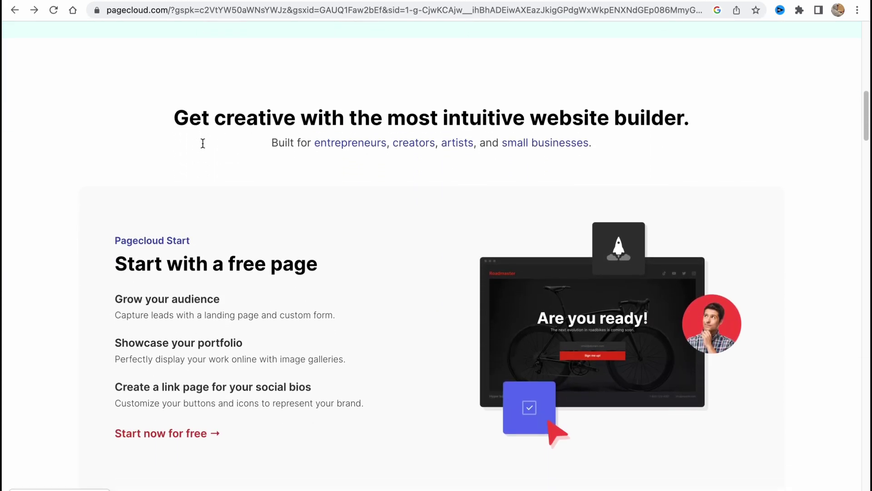
scroll(203, 143, down, 4)
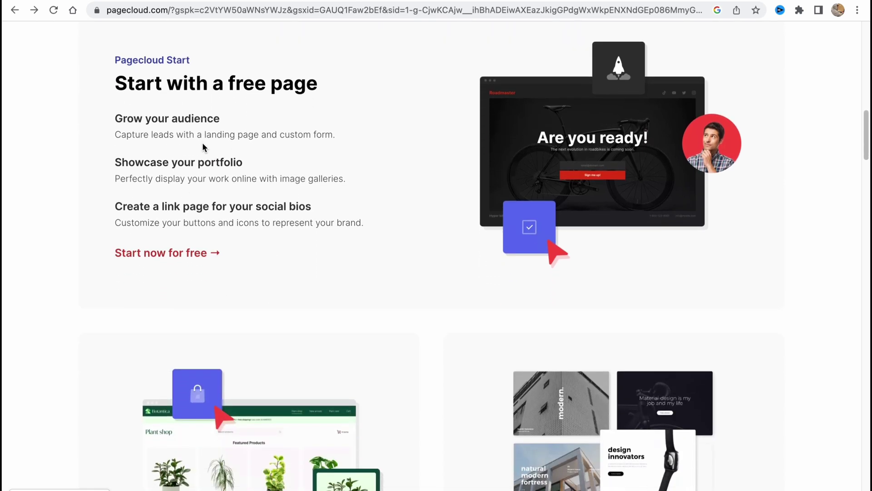
scroll(202, 142, down, 2)
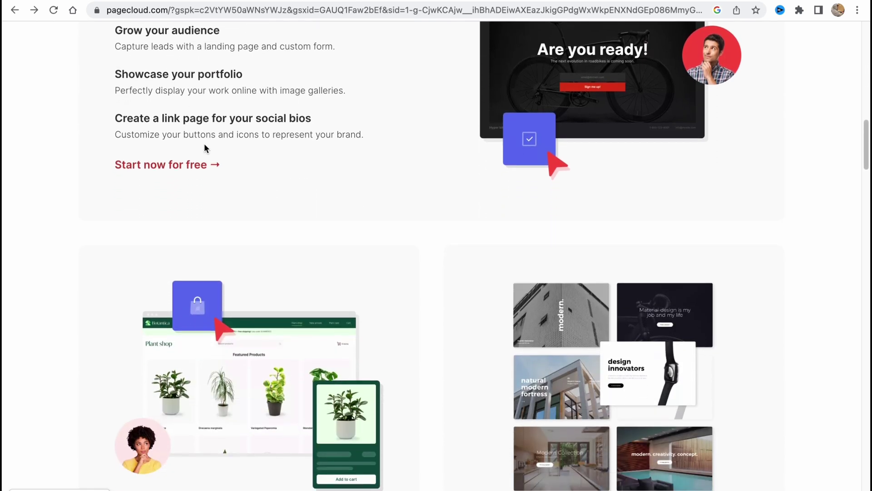
scroll(204, 144, down, 6)
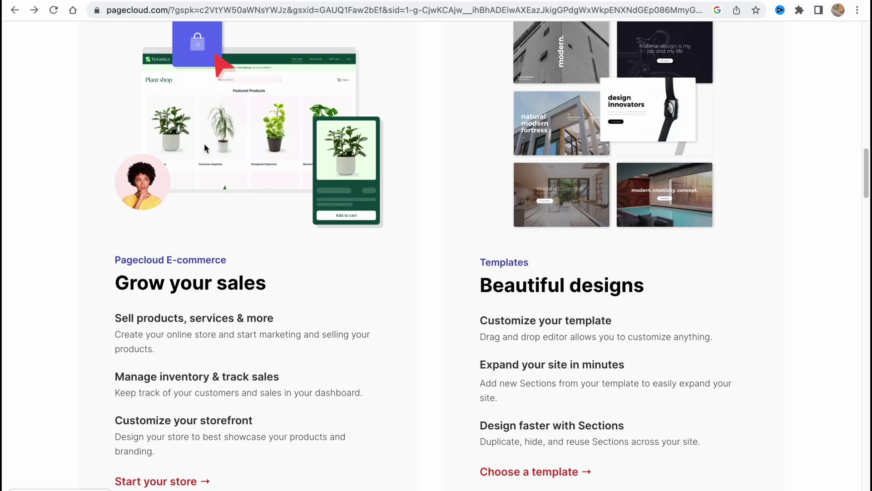
scroll(204, 145, up, 15)
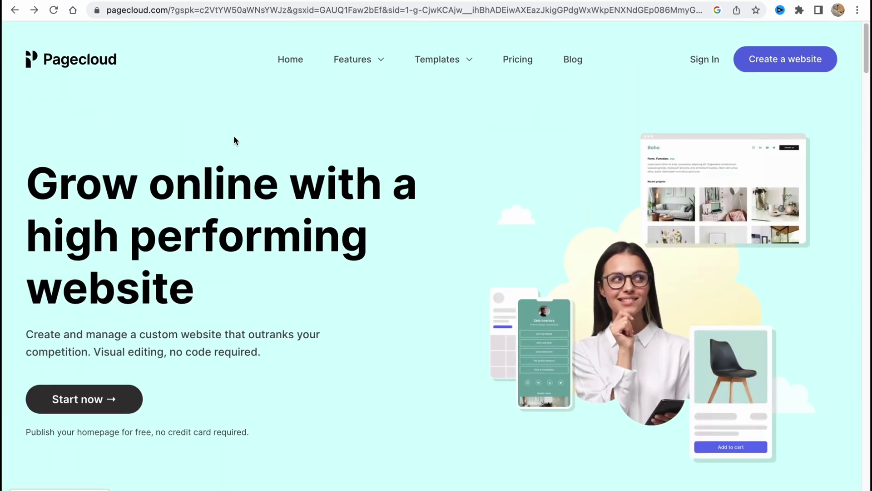
mouse_move(393, 57)
mouse_move(359, 63)
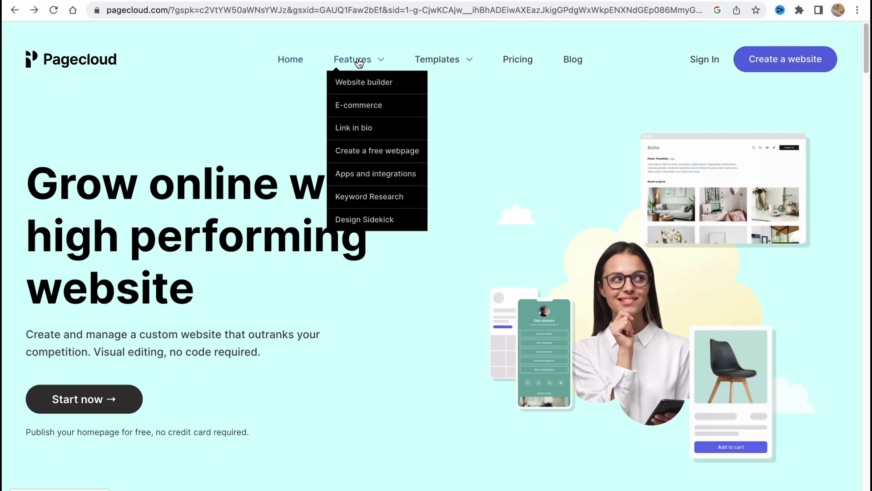
mouse_move(441, 61)
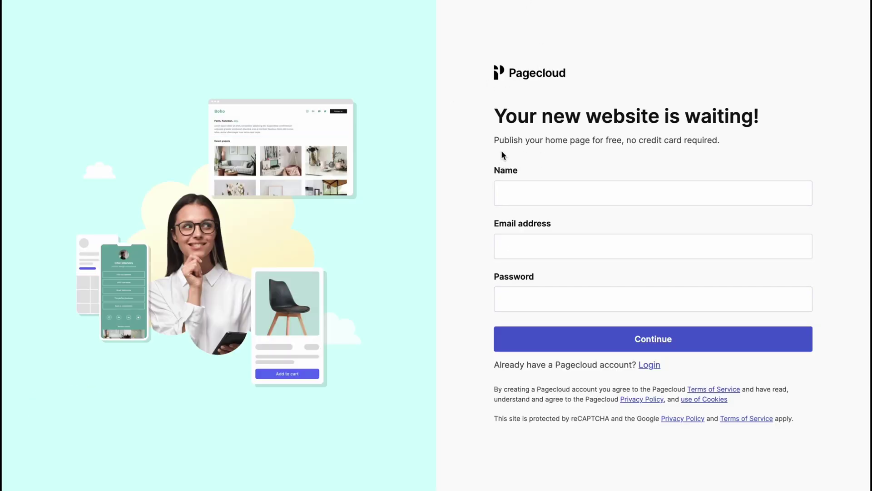
click(532, 183)
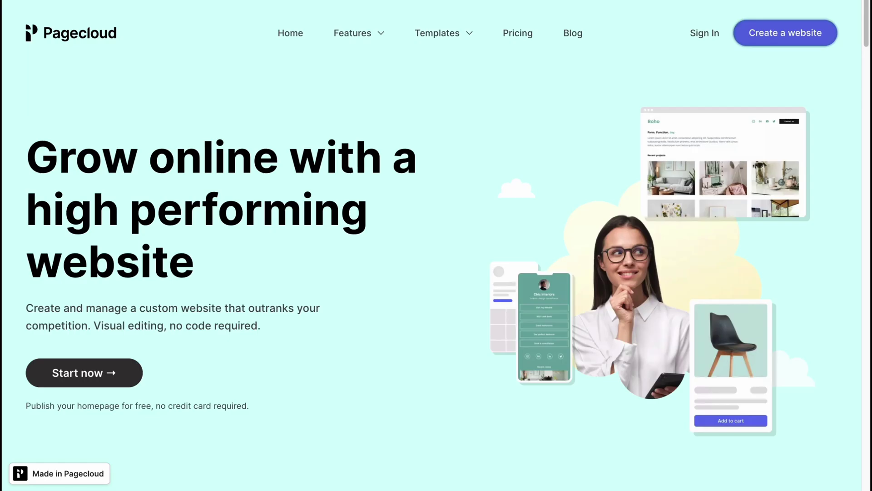
Sign in, open the account menu, and filter Your sites to E-commerce (0).
click(705, 33)
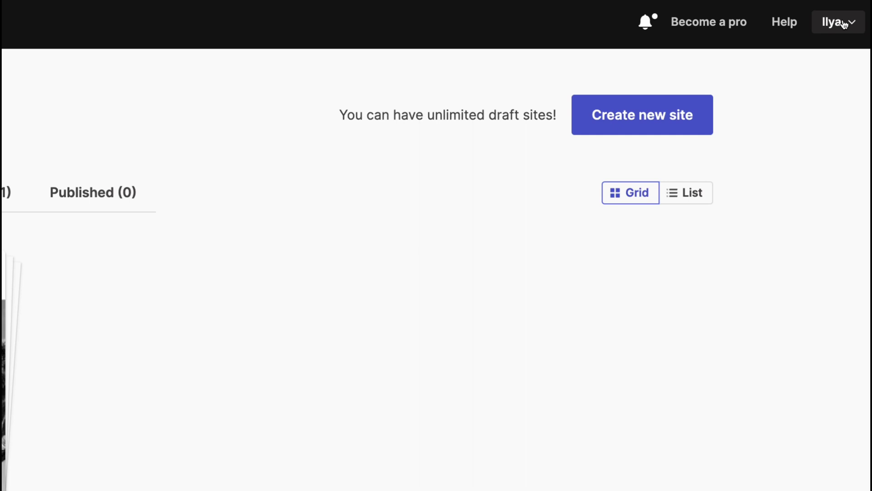
click(838, 24)
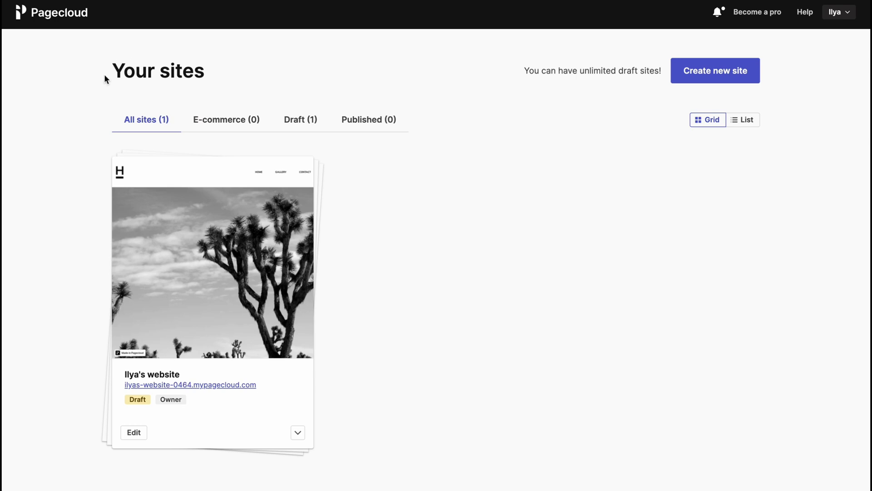
click(231, 122)
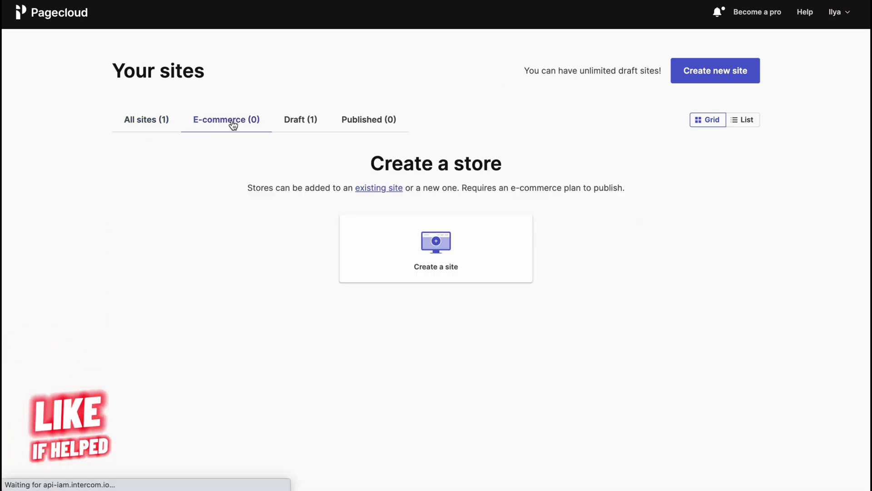
Check the Draft, Published and All sites tabs of Your sites.
click(307, 119)
click(378, 120)
click(138, 121)
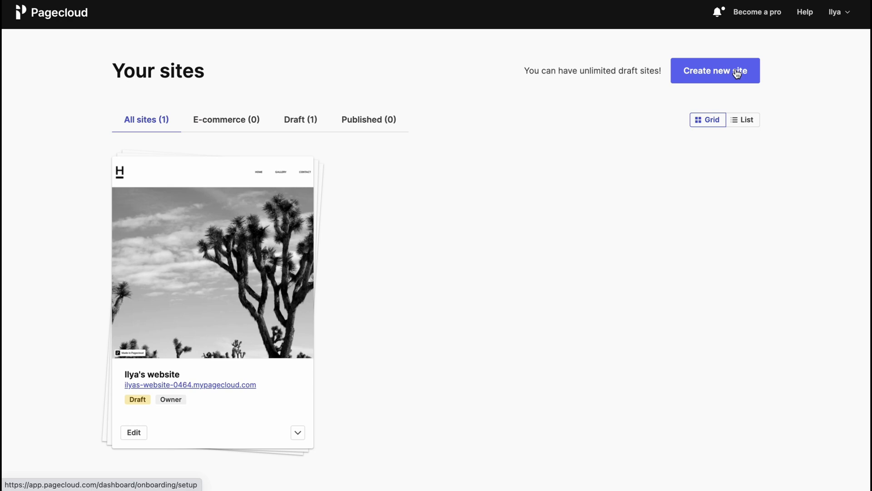
Create a new site with E-commerce site as its type to see the templates.
click(727, 71)
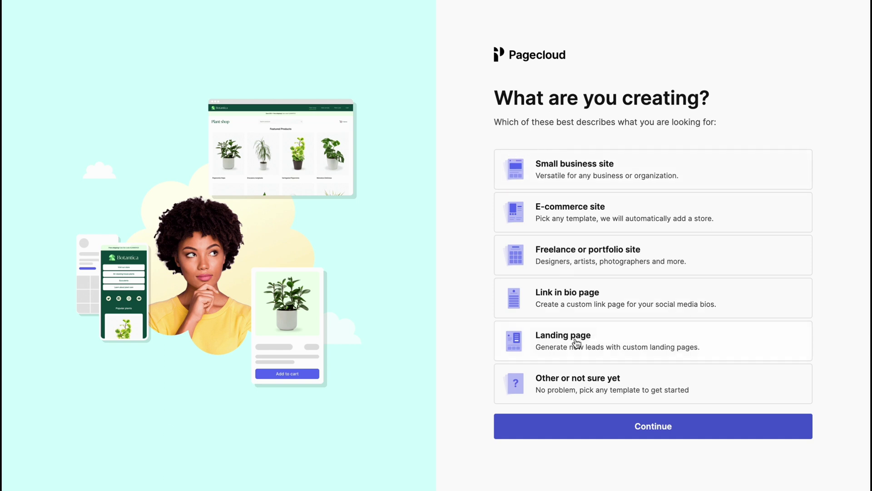
click(607, 219)
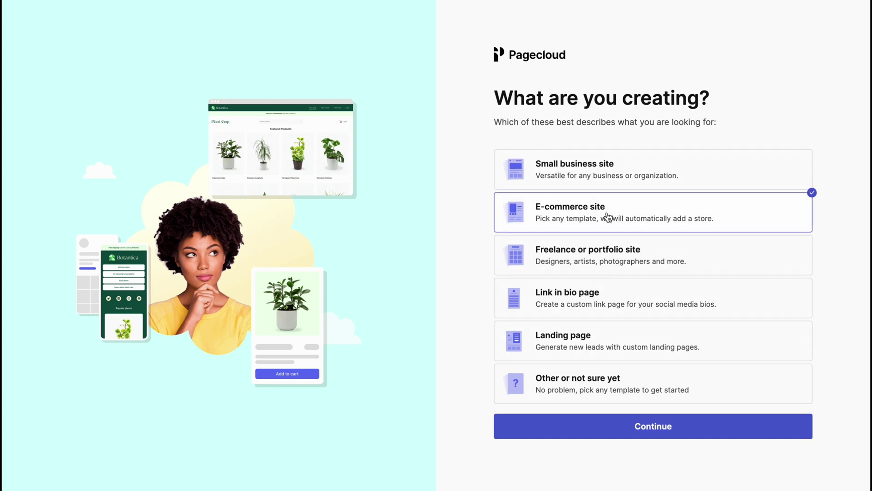
click(627, 423)
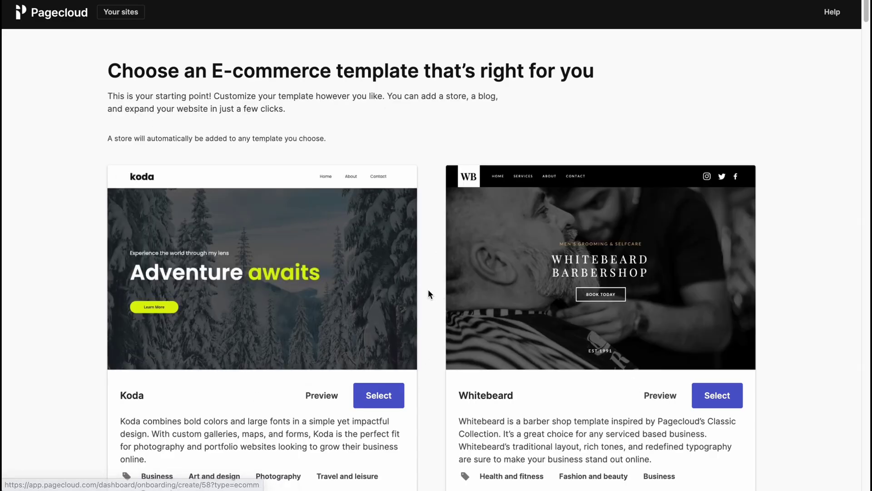
Preview the Sojourn travel template, then select it for the new site.
scroll(428, 294, down, 9)
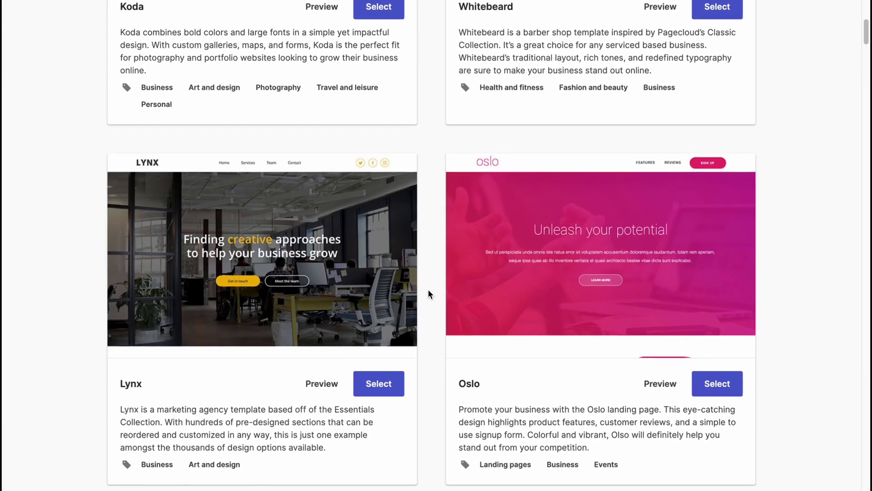
scroll(428, 293, down, 1)
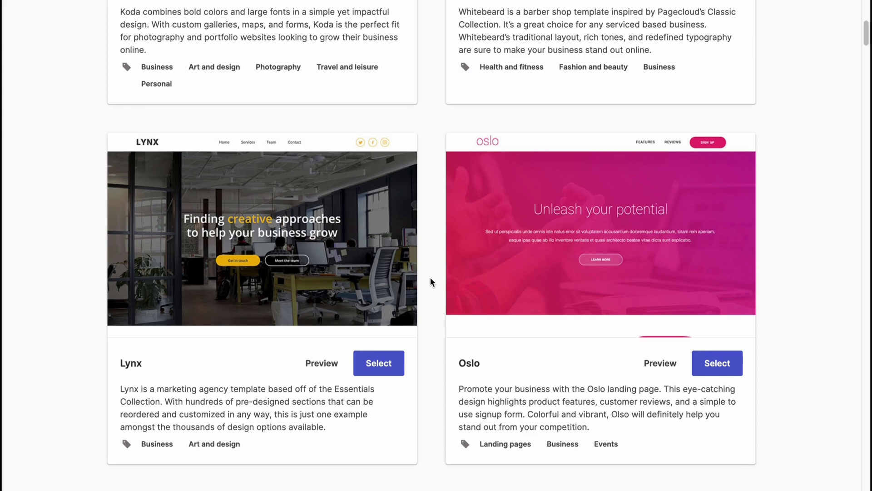
scroll(430, 280, down, 10)
scroll(429, 277, down, 20)
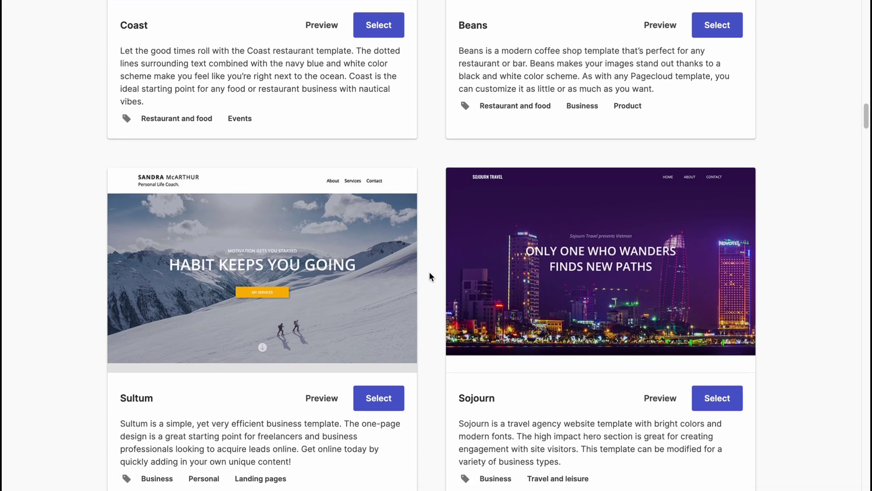
scroll(600, 271, down, 1)
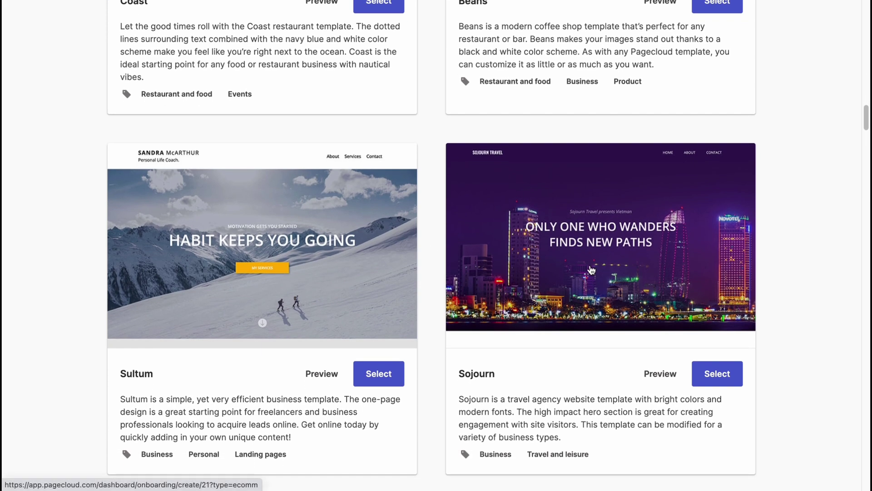
click(663, 370)
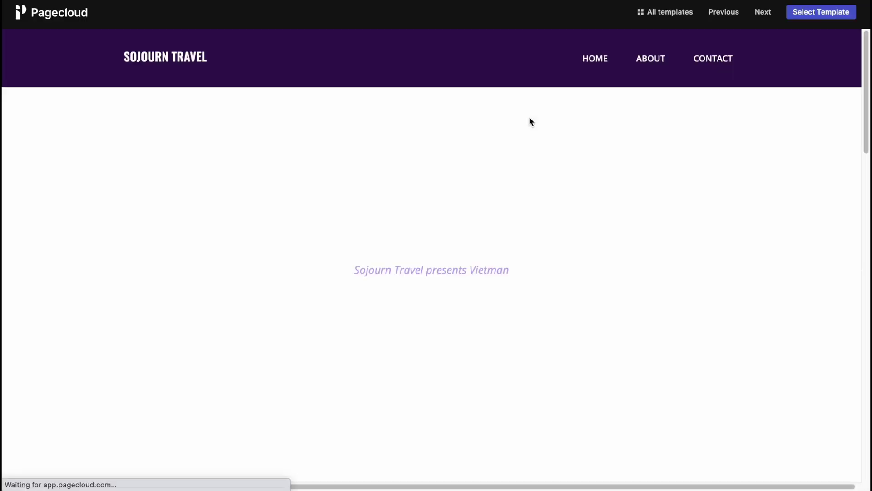
scroll(484, 236, down, 12)
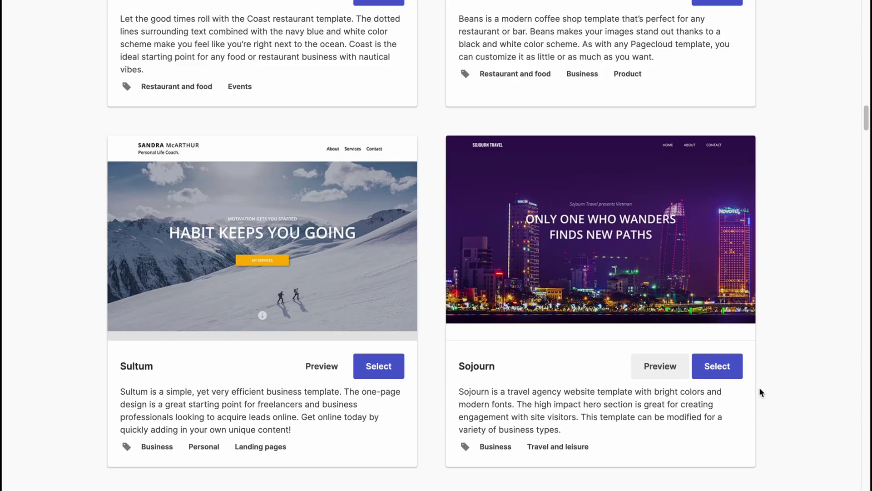
click(718, 366)
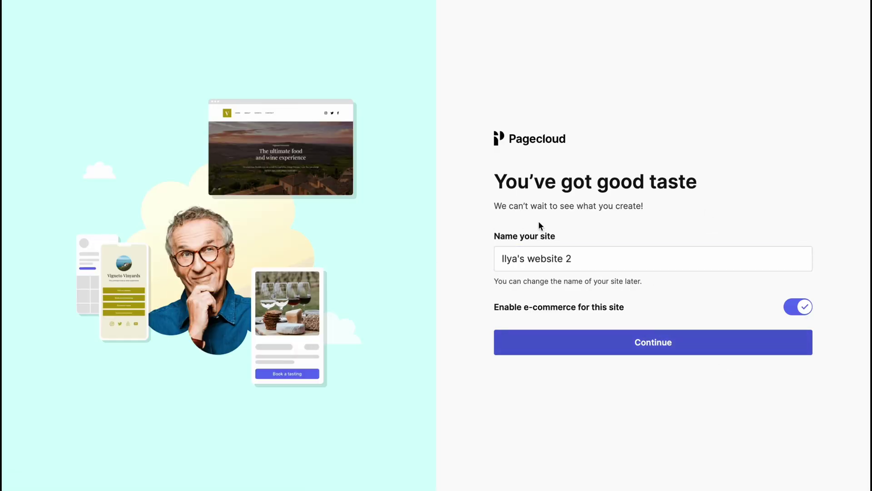
Name the site HelperMan, turn off e-commerce, and retry creating it.
drag(598, 257, 495, 257)
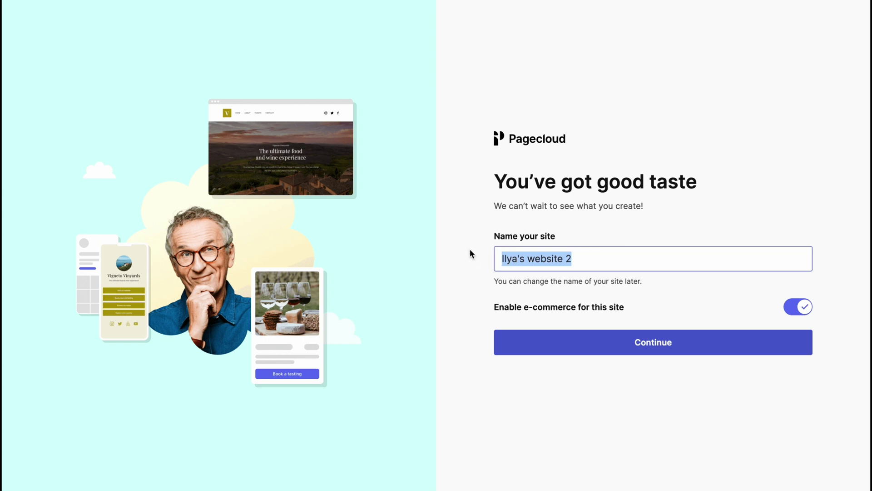
text(HelperMan)
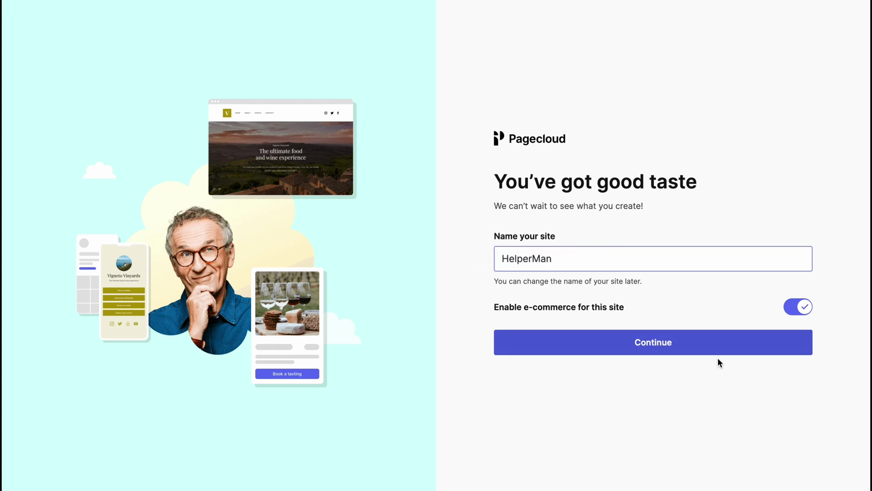
click(623, 349)
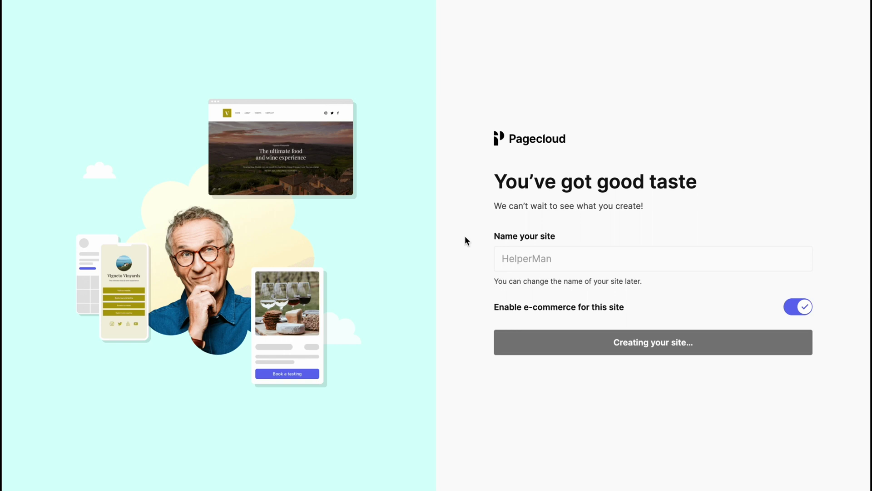
click(794, 331)
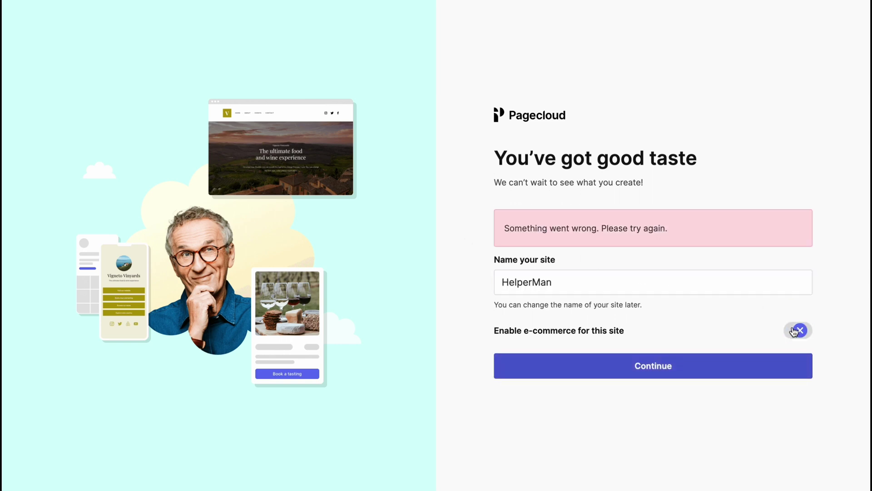
click(561, 367)
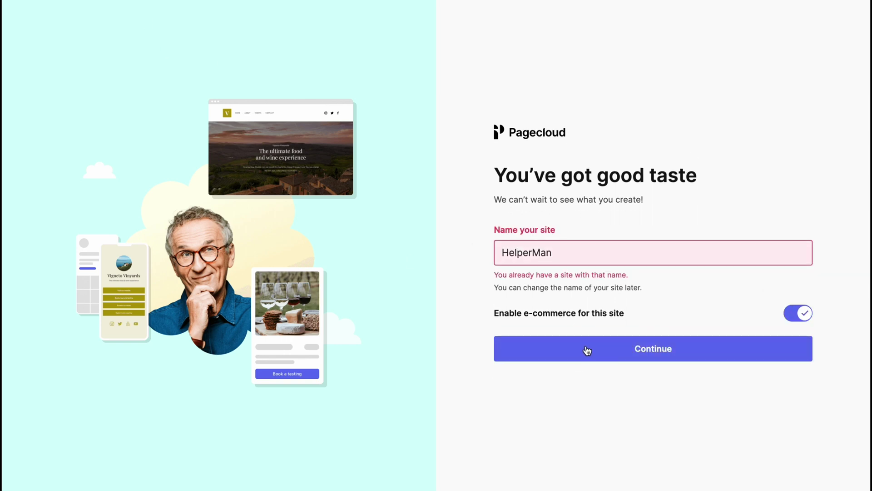
click(628, 351)
Rename the site to HelperMan1 and try creating it again.
drag(563, 249, 365, 247)
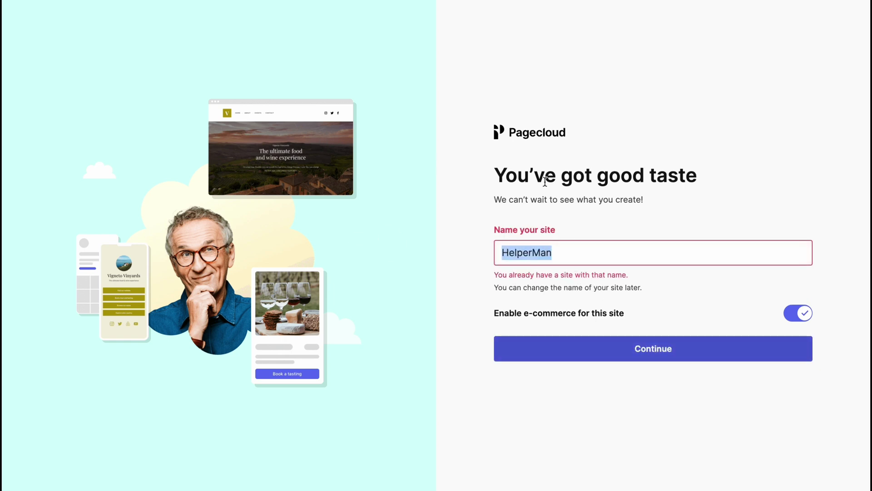
click(588, 246)
text(1)
click(583, 347)
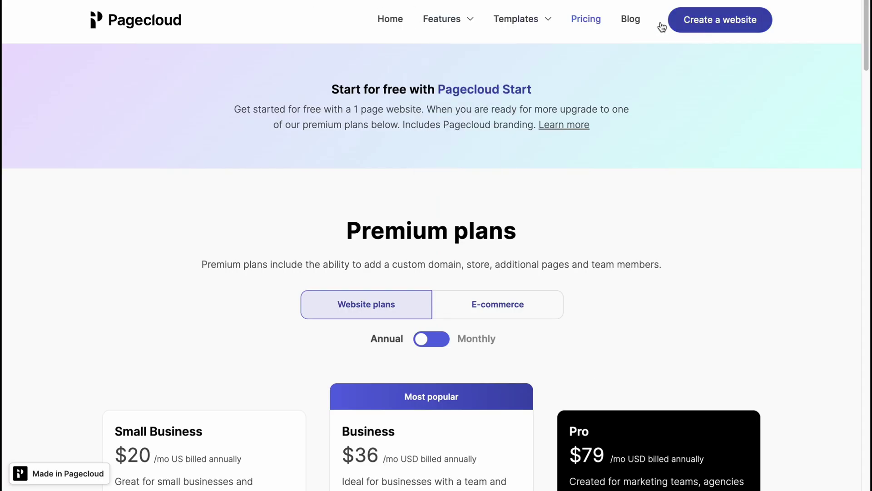
Start a new website and scroll the Your sites list of three drafts.
click(695, 21)
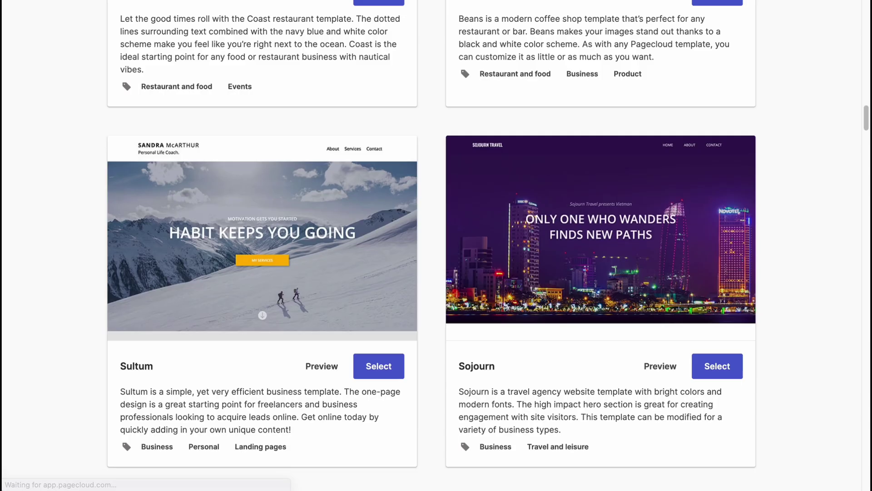
scroll(171, 113, up, 5)
scroll(170, 113, down, 3)
scroll(212, 111, up, 8)
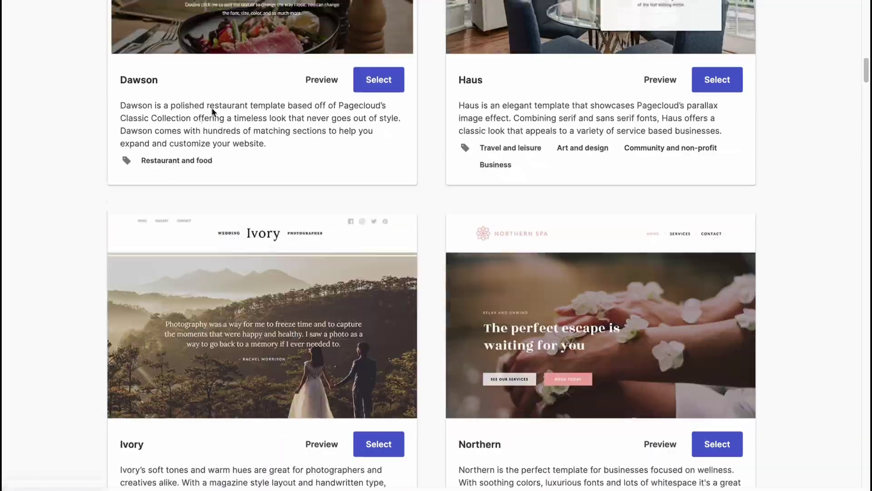
scroll(516, 80, up, 10)
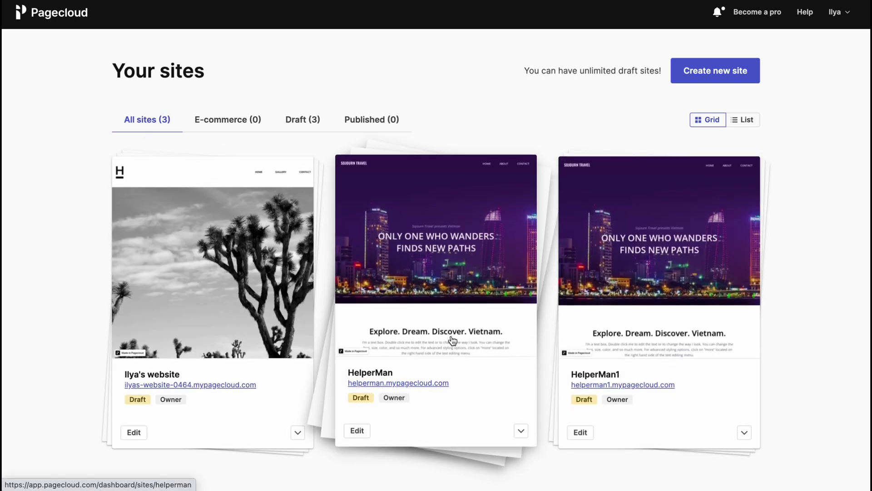
Open HelperMan's dashboard, glance at its Pages tab, and return to the updates feed.
click(357, 431)
scroll(389, 324, down, 1)
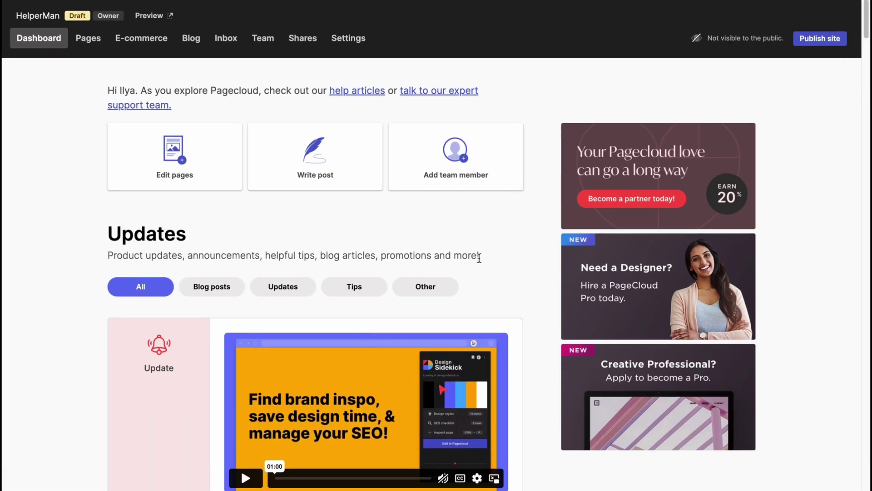
scroll(484, 251, down, 1)
scroll(484, 251, up, 2)
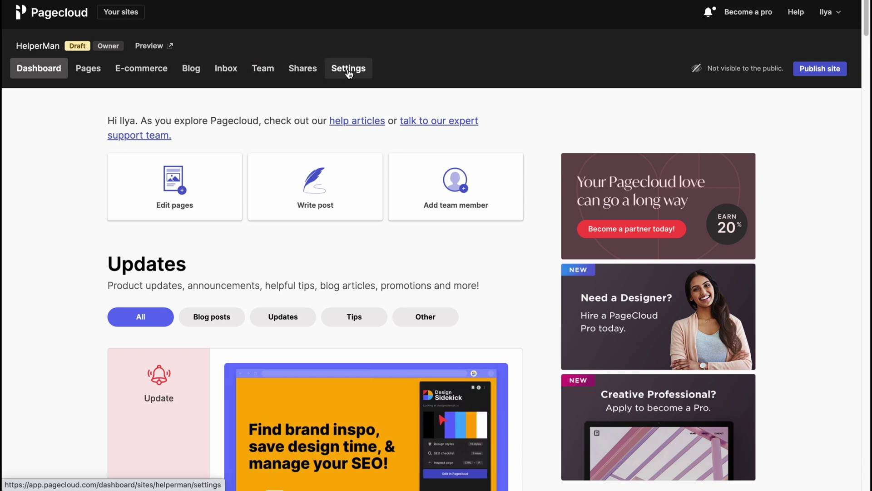
click(96, 72)
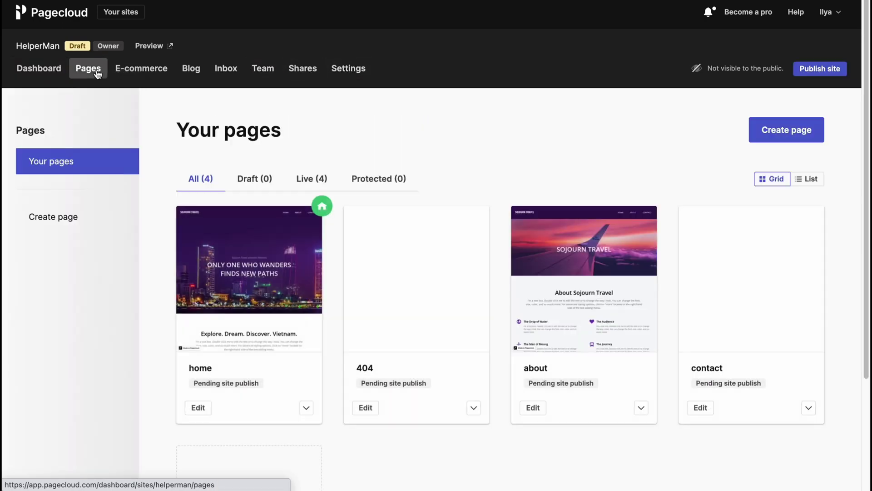
click(32, 75)
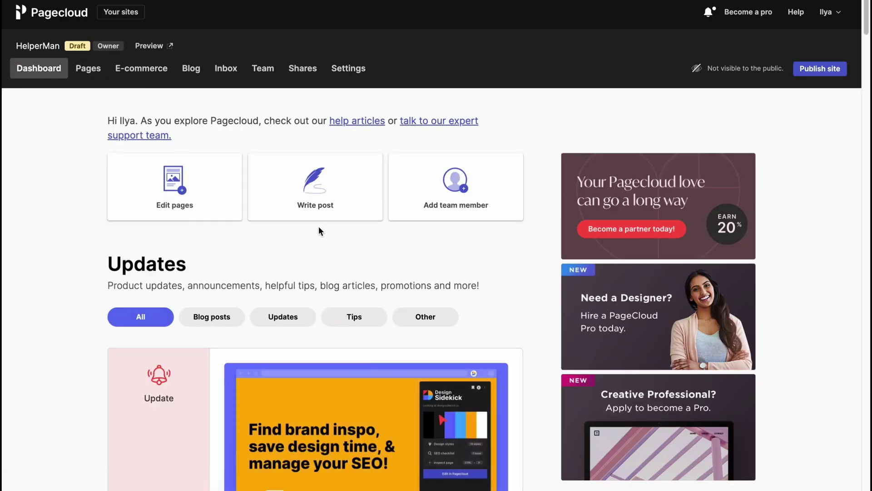
scroll(319, 231, down, 4)
scroll(295, 236, down, 15)
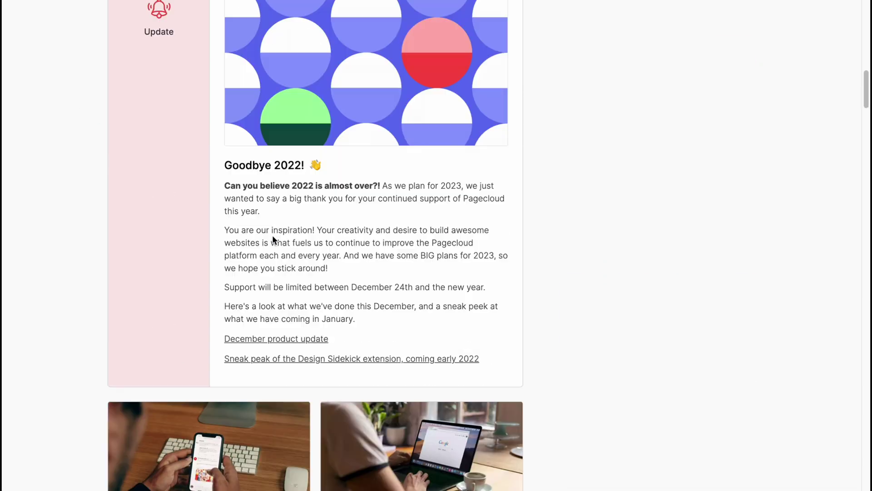
scroll(273, 238, up, 19)
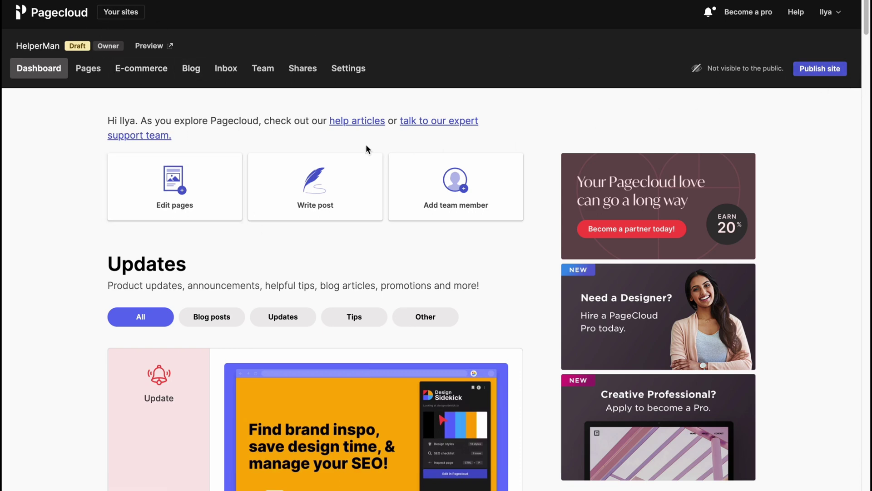
Return to all sites, reopen HelperMan, and open its home page from the Pages tab.
click(39, 20)
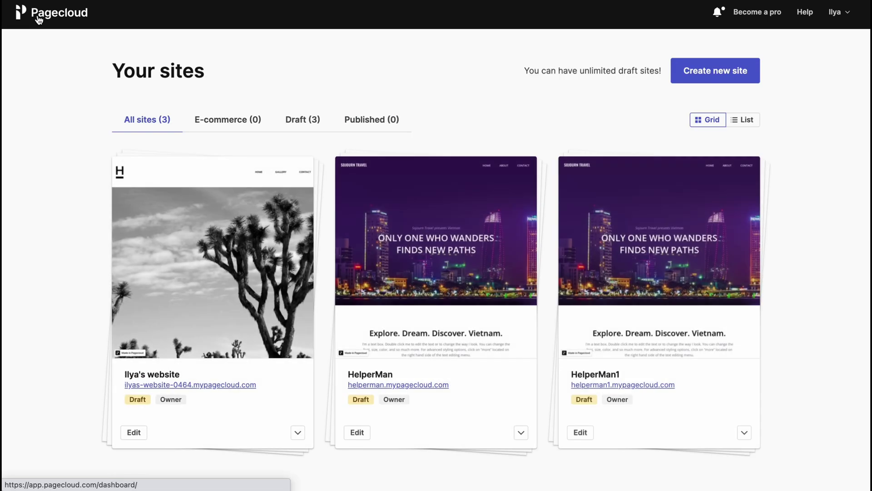
click(360, 431)
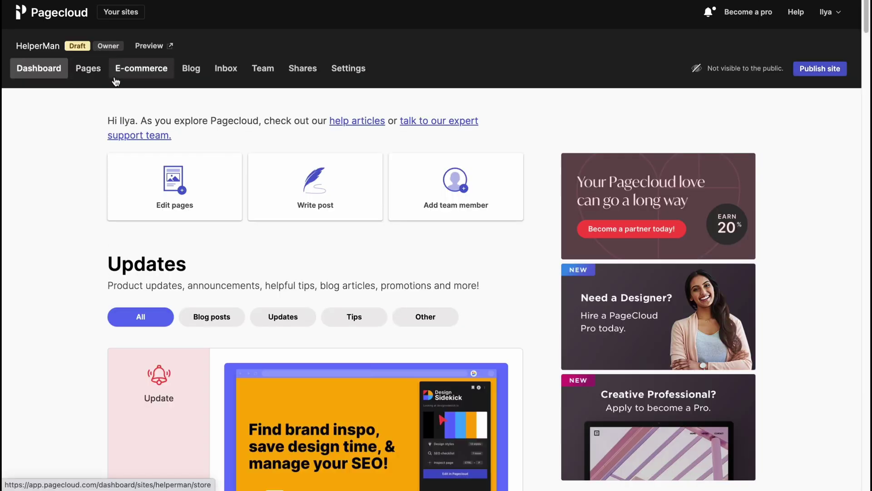
click(115, 79)
click(88, 70)
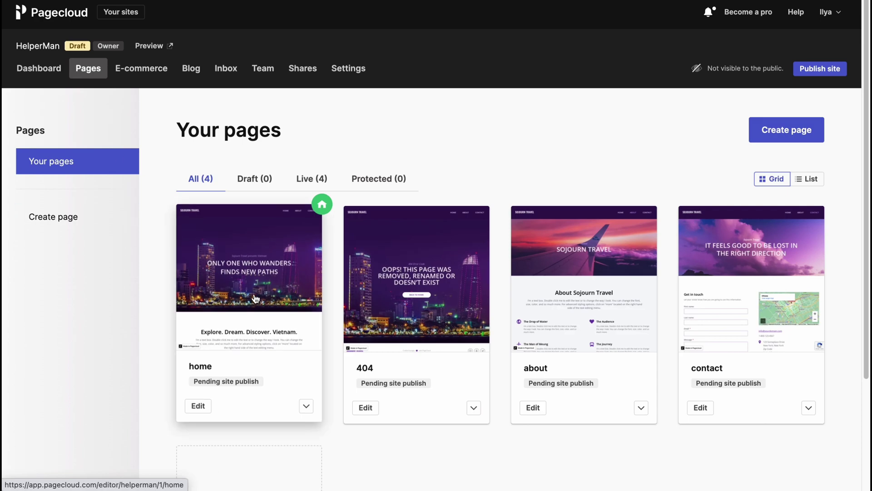
click(256, 295)
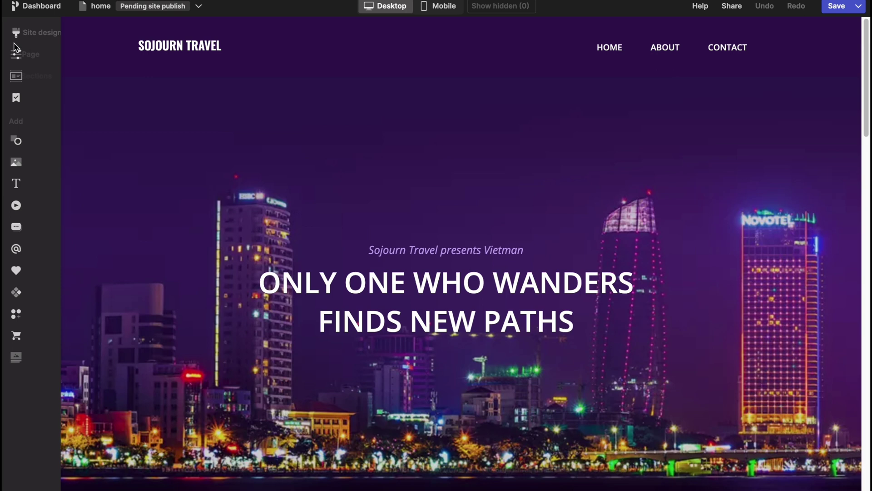
mouse_move(36, 40)
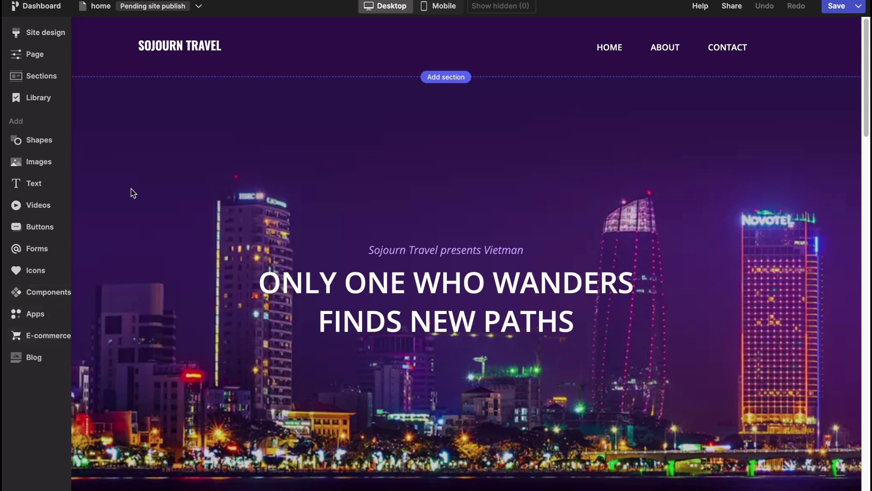
Check the page overview, preview mobile then desktop width, and save the home page.
click(93, 9)
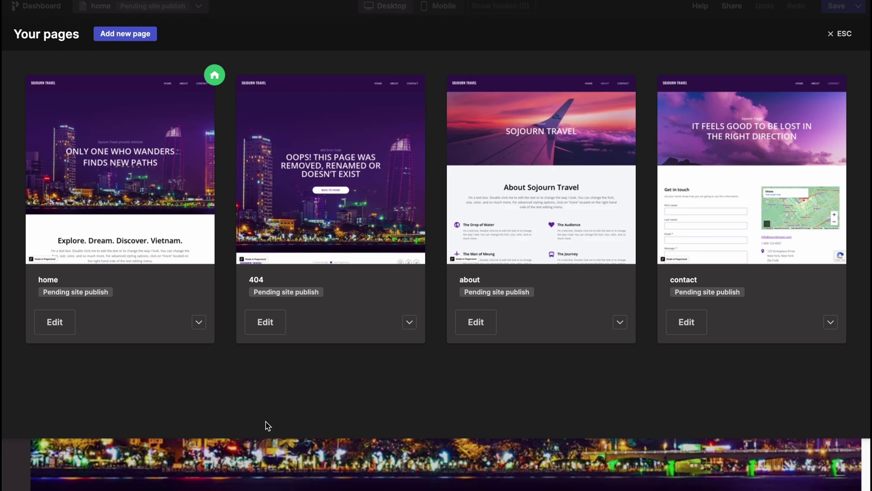
key(Escape)
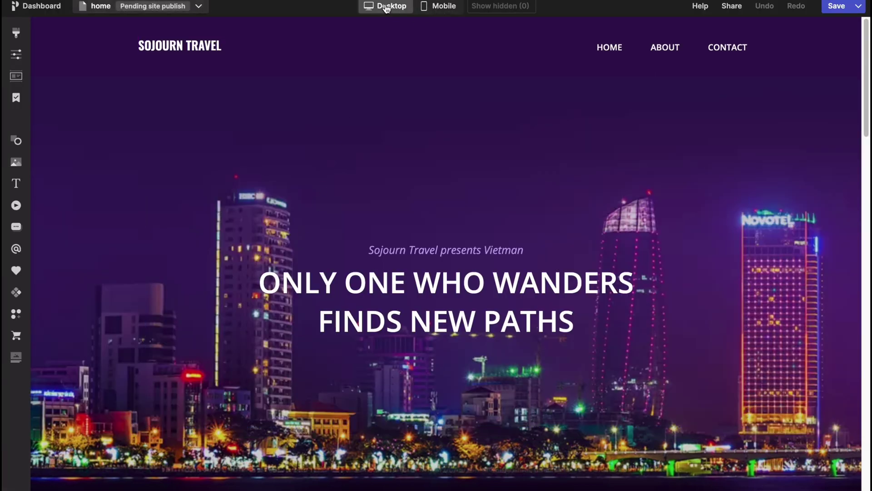
click(427, 7)
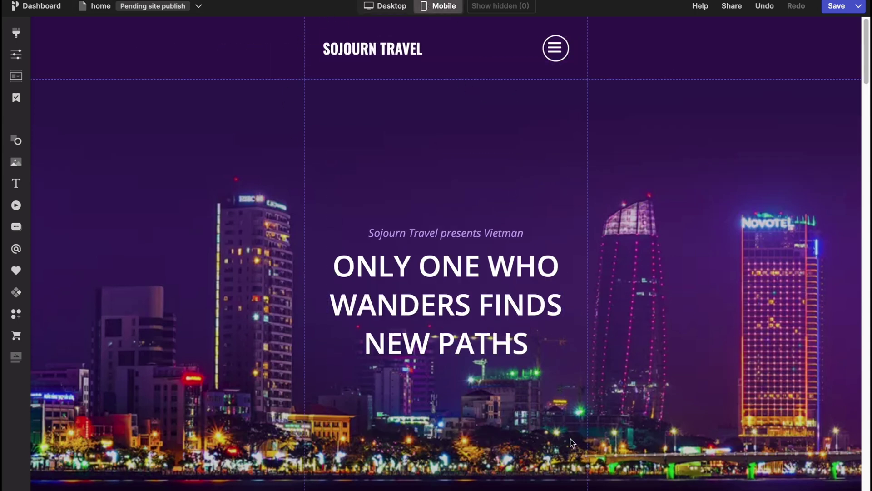
click(398, 13)
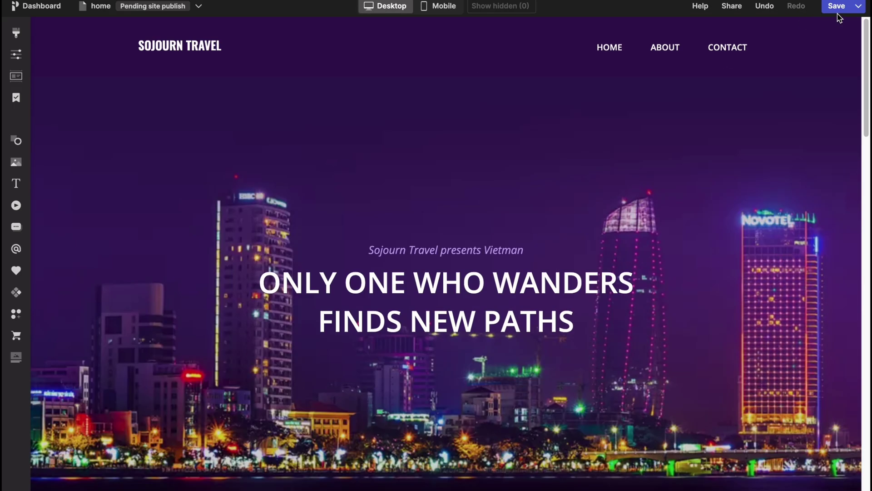
click(845, 10)
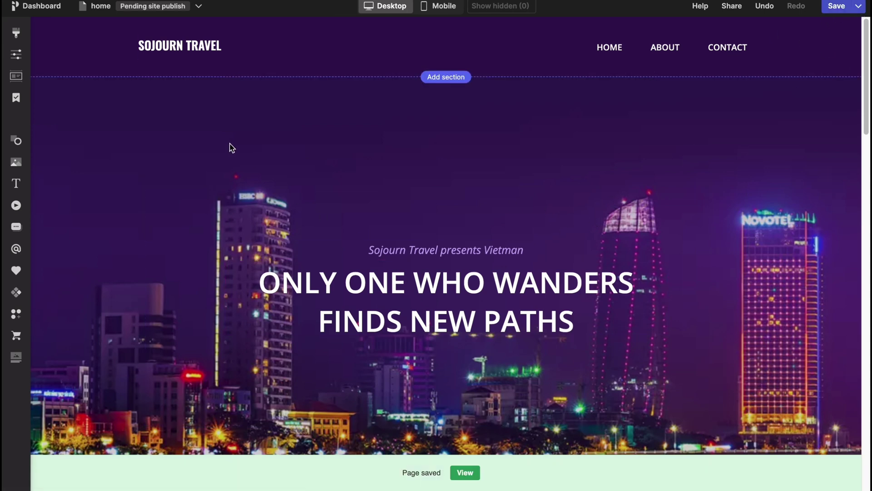
Replace the hero headline's travel slogan text with HelperMan.
click(431, 284)
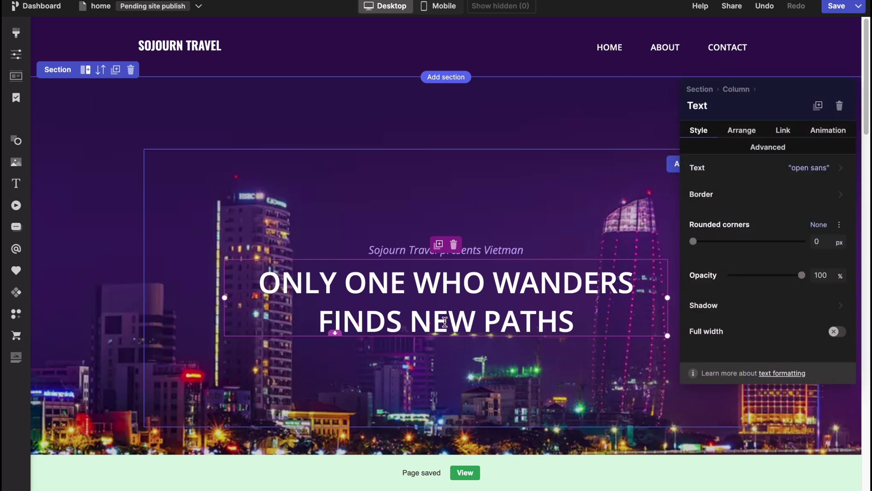
scroll(457, 276, down, 1)
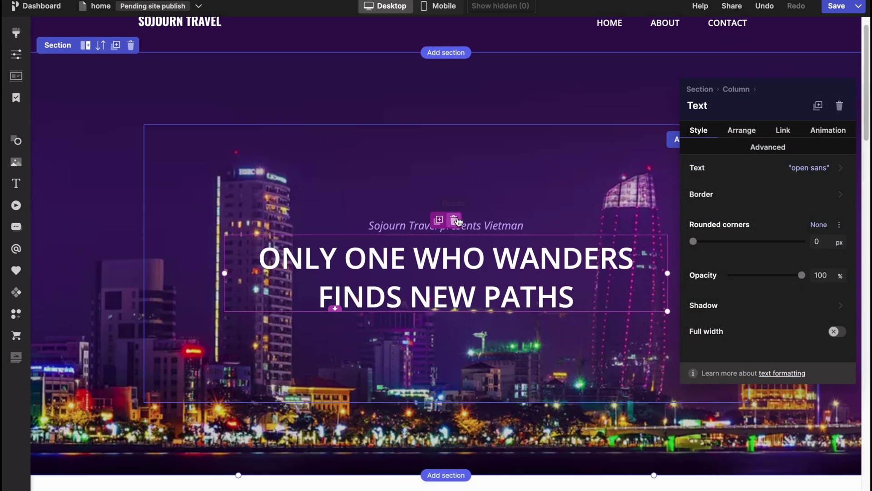
click(571, 293)
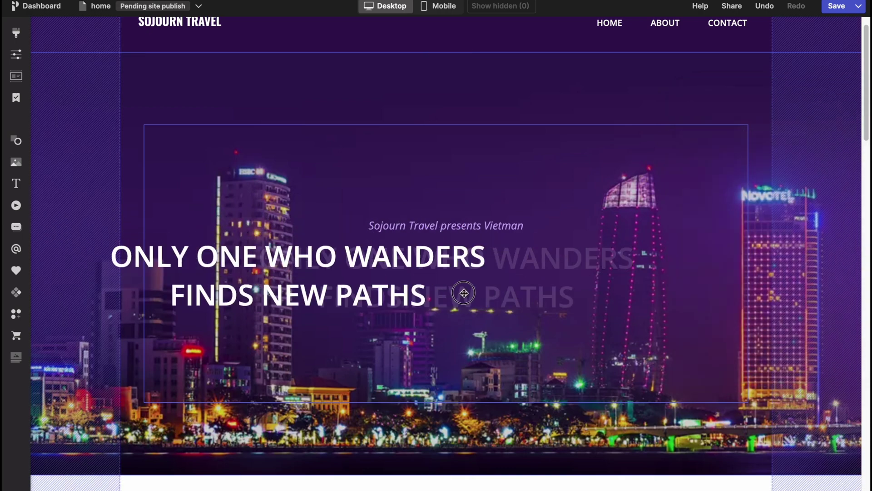
click(506, 293)
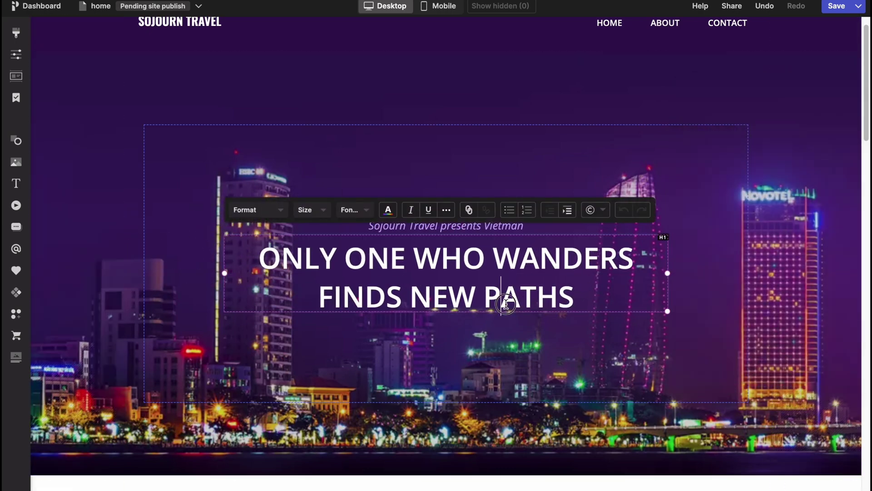
double_click(506, 294)
click(559, 295)
drag(575, 296, 266, 259)
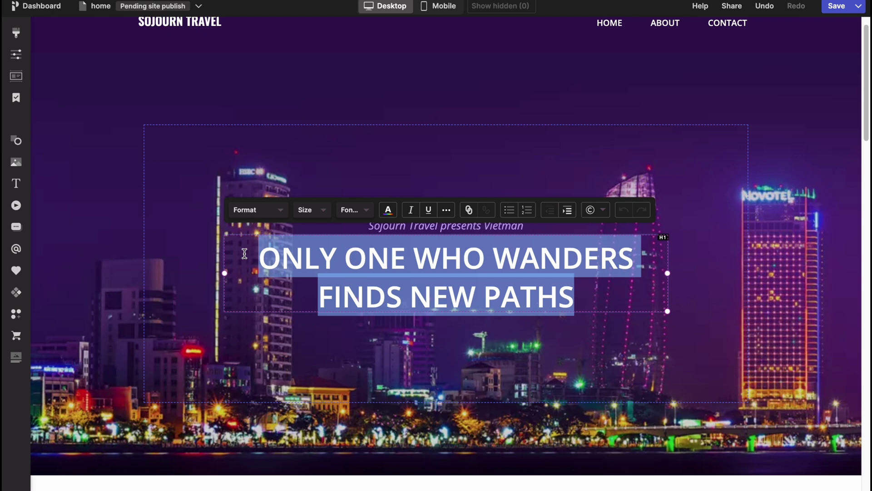
text(HelperMan)
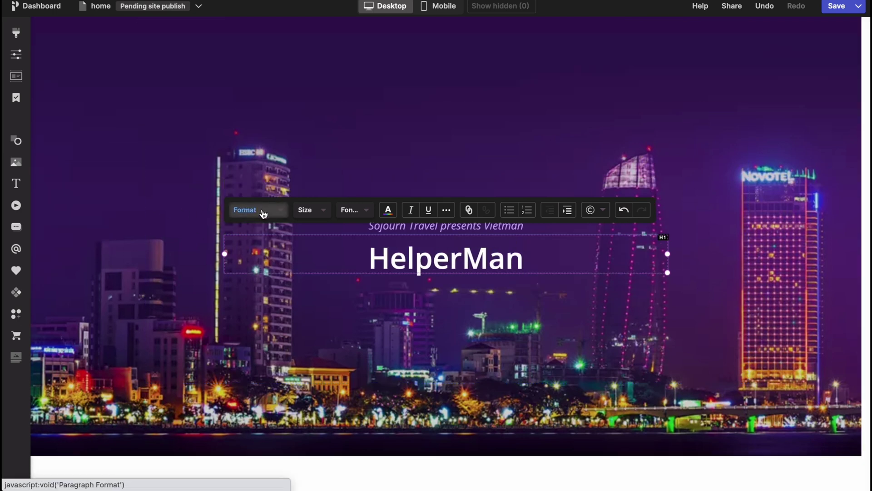
Format the HelperMan headline as Heading 1 and review its size, weight and white colour.
click(249, 209)
click(268, 257)
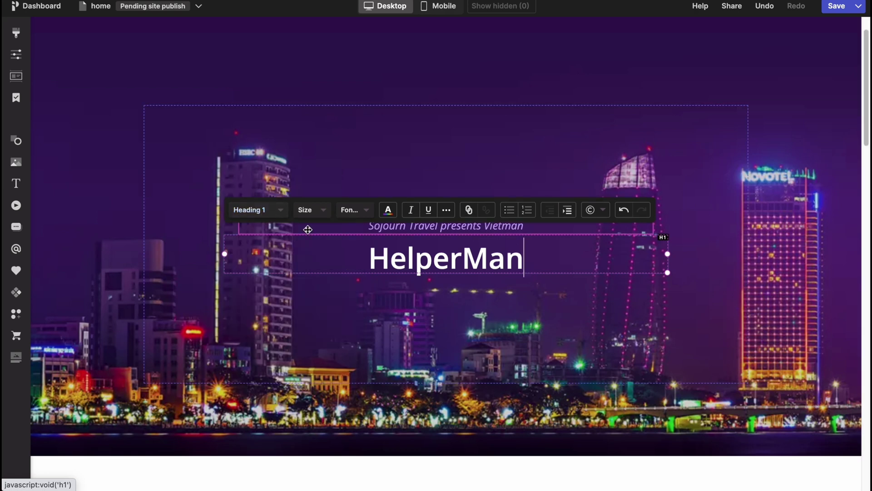
click(320, 212)
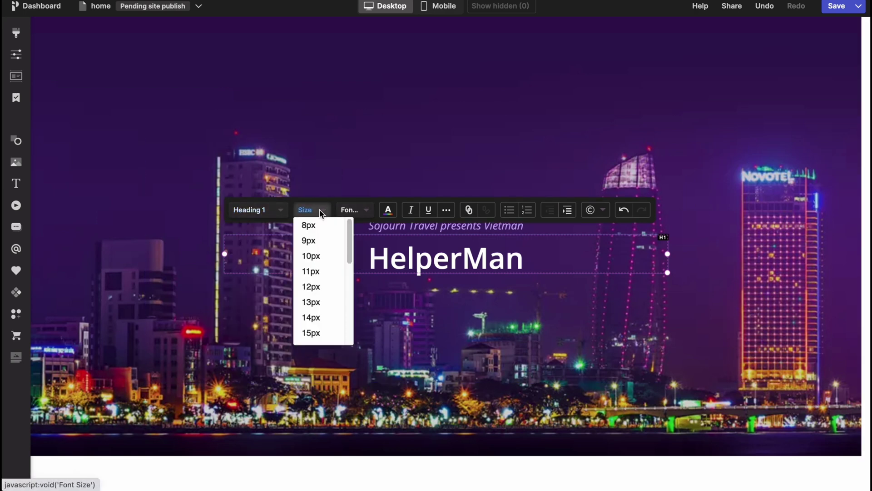
click(364, 210)
click(389, 211)
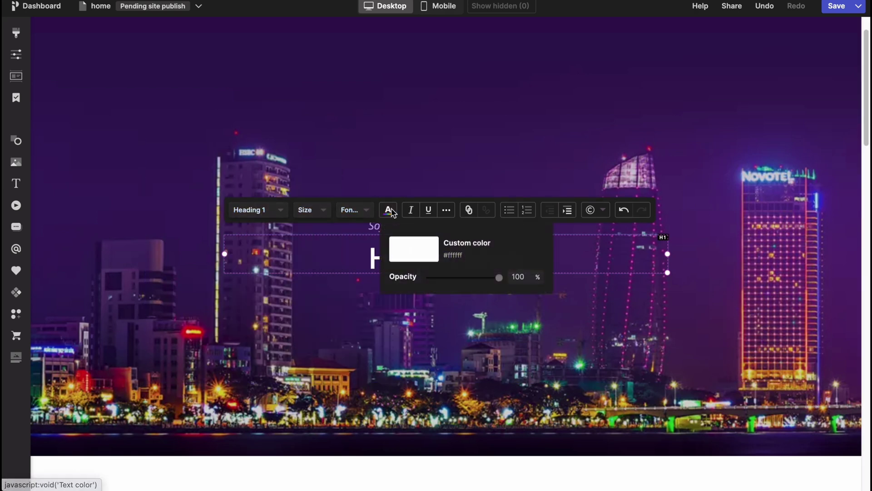
drag(490, 281, 537, 279)
click(412, 255)
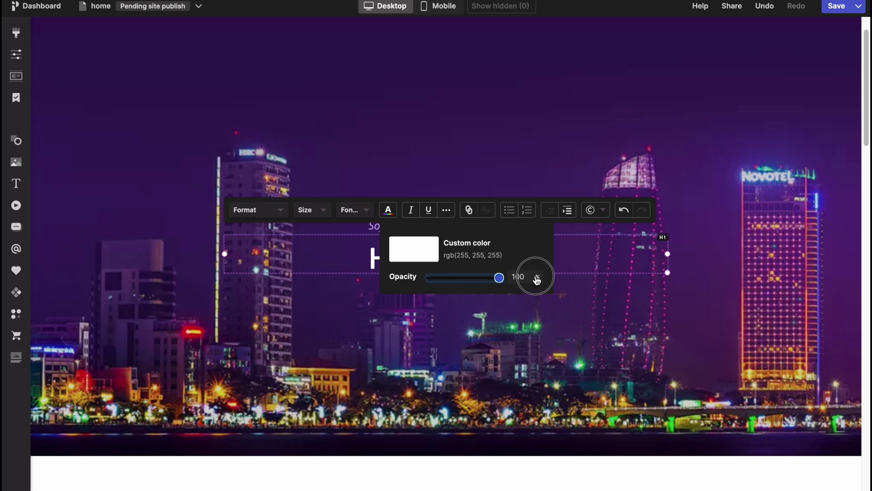
click(413, 213)
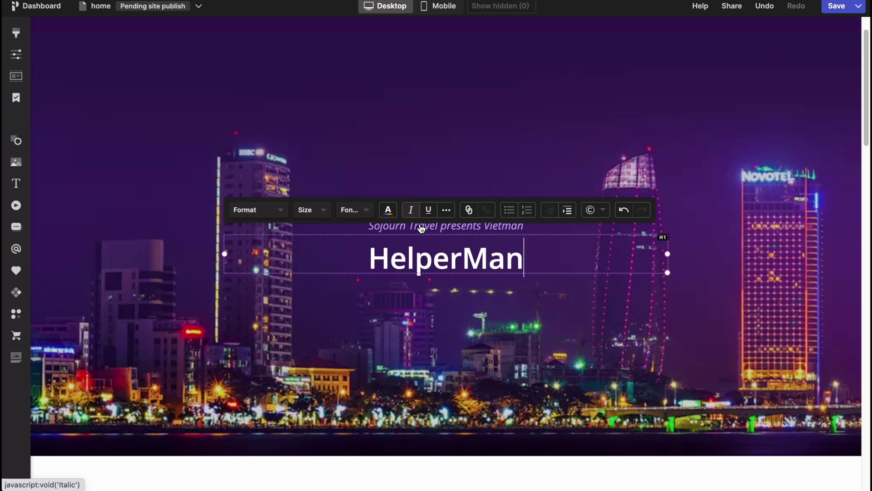
click(519, 159)
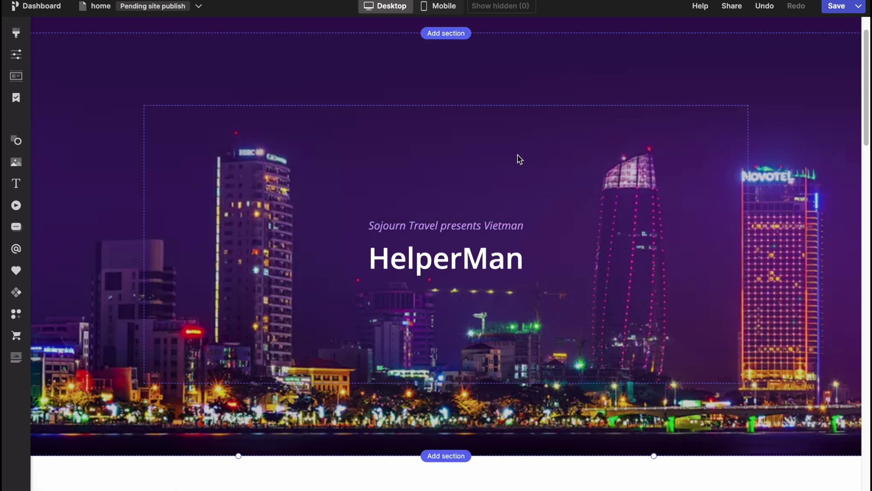
click(491, 79)
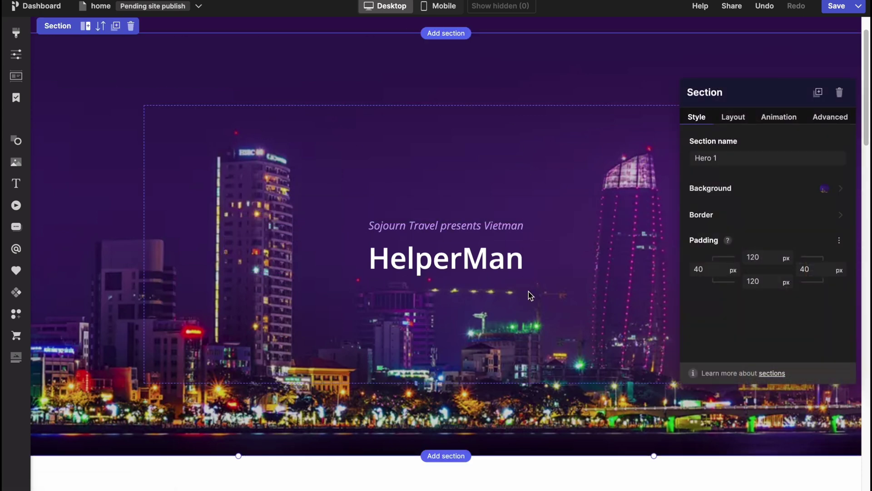
click(357, 74)
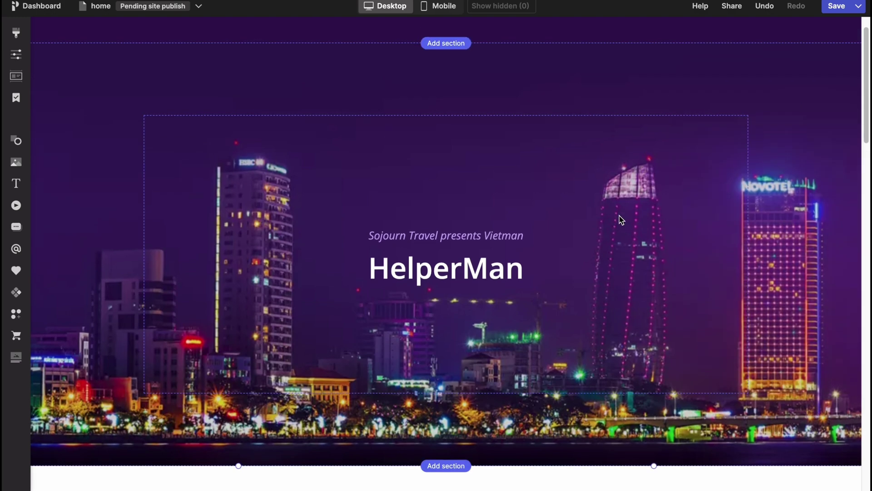
scroll(623, 238, down, 15)
scroll(529, 221, up, 15)
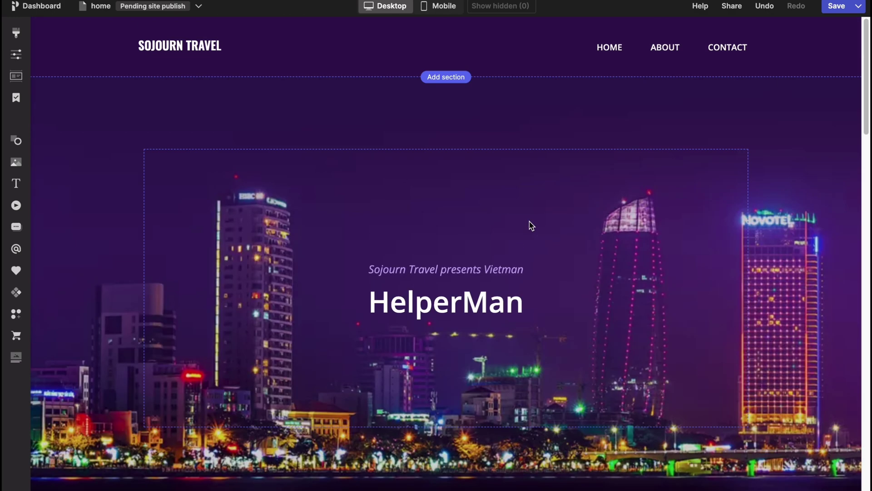
click(434, 108)
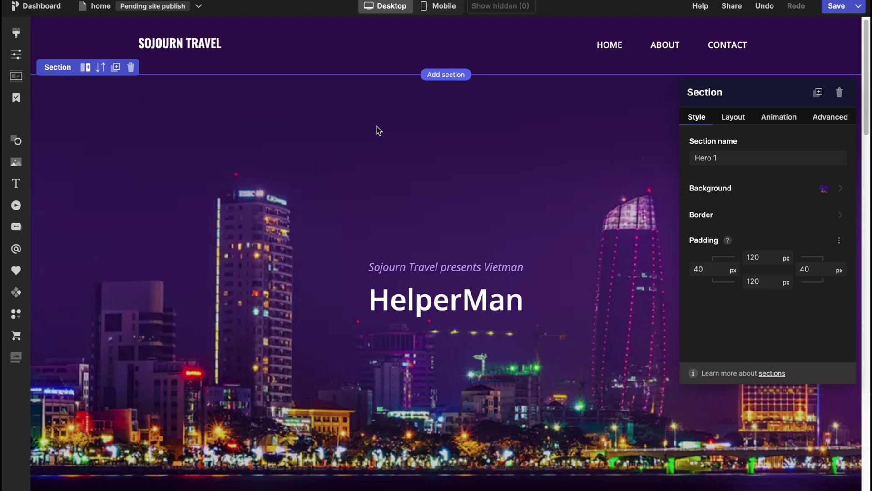
click(456, 125)
scroll(449, 91, down, 3)
scroll(459, 144, up, 3)
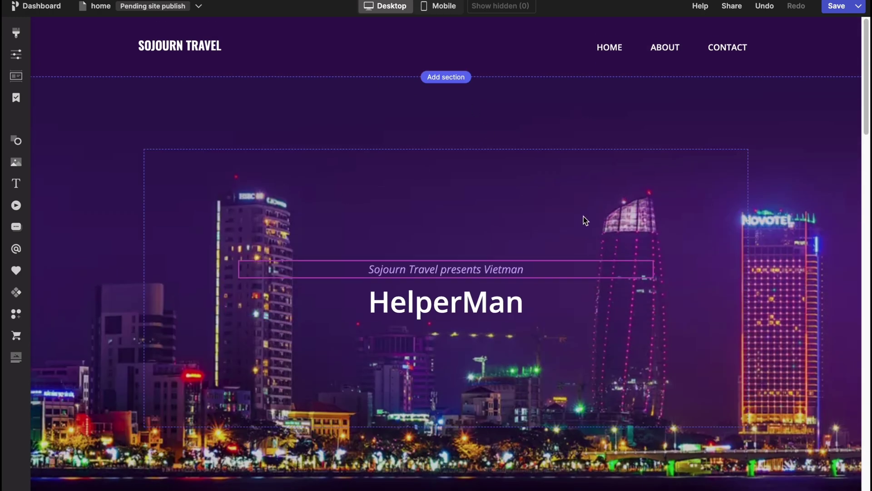
scroll(584, 220, down, 9)
scroll(421, 151, down, 5)
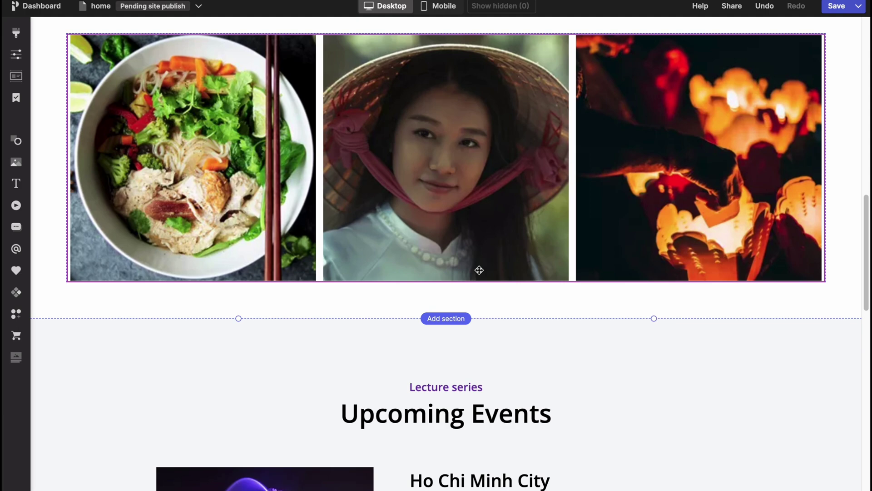
scroll(494, 295, up, 7)
scroll(493, 292, up, 5)
scroll(481, 290, down, 8)
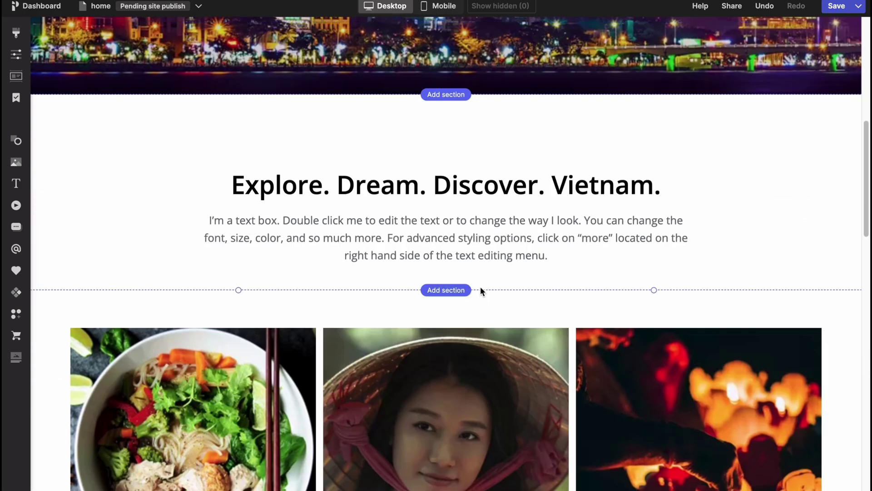
click(206, 127)
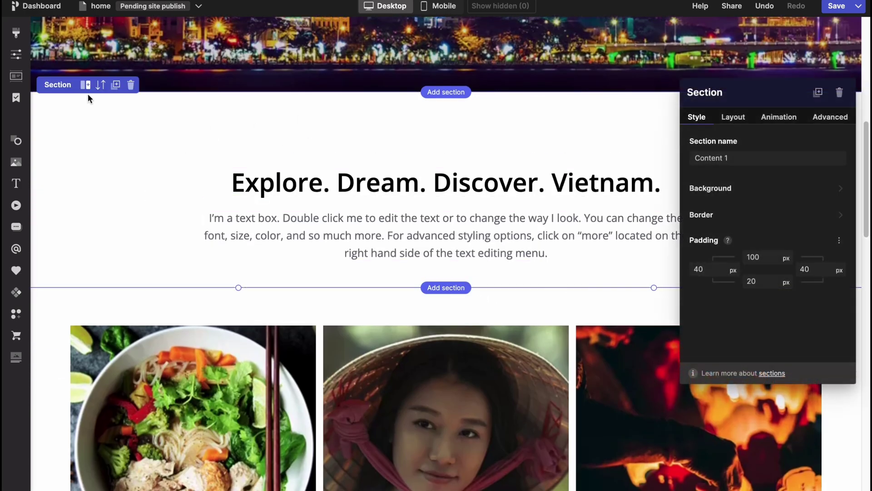
click(100, 87)
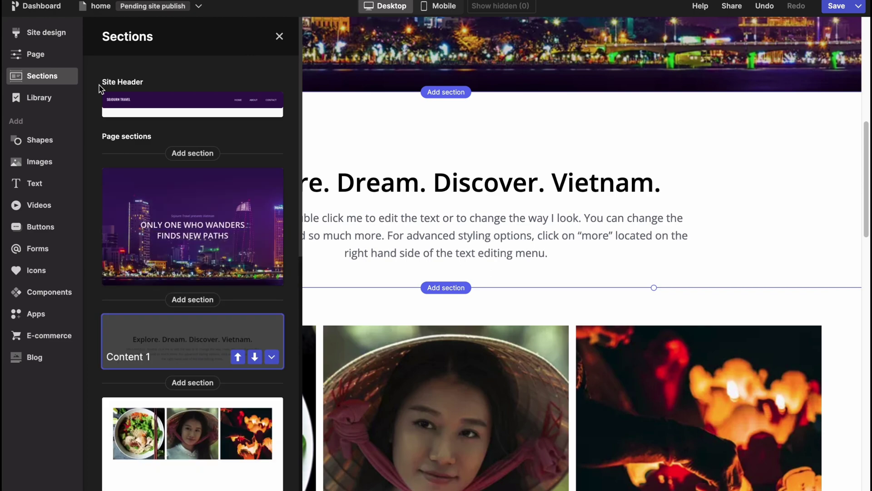
drag(218, 331, 208, 166)
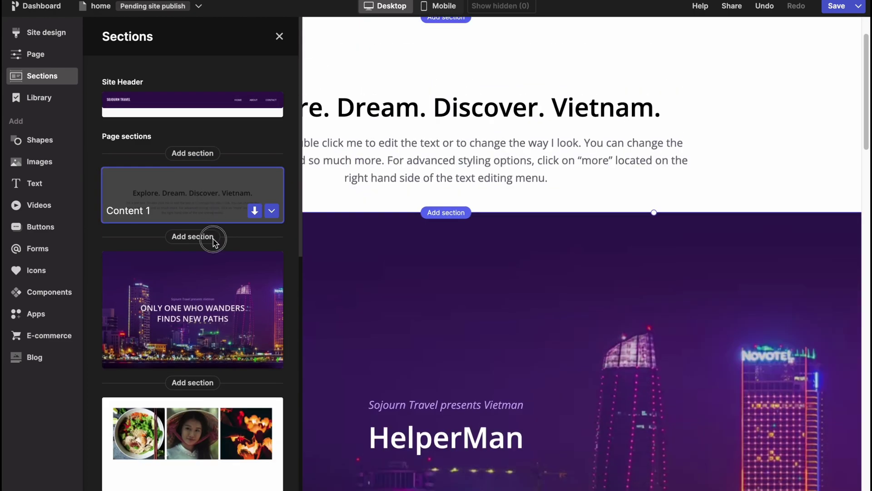
drag(213, 240, 229, 363)
Duplicate the Explore. Dream. Discover. Vietnam. section below the hero.
click(433, 69)
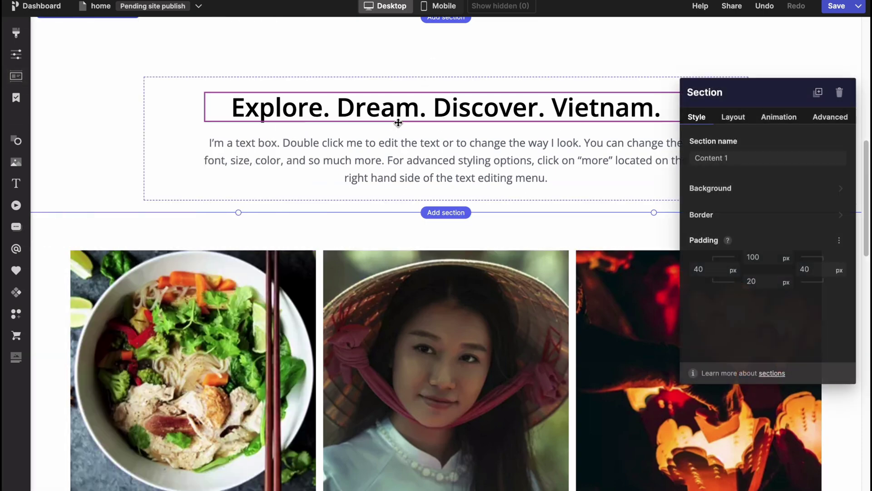
scroll(450, 114, up, 4)
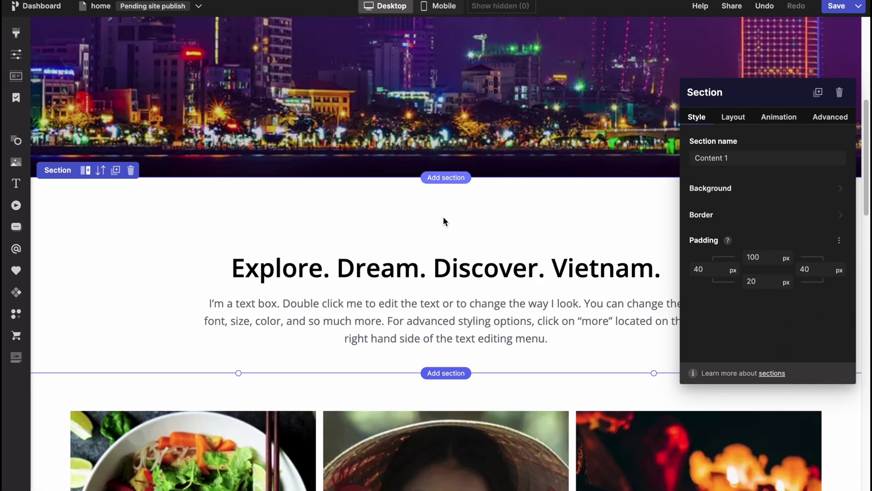
click(115, 171)
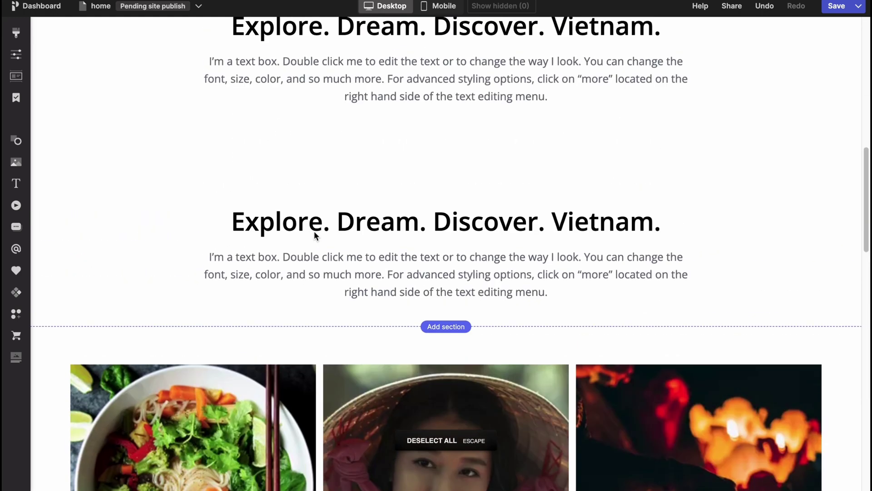
Select the lower Explore copy and open its Style > Background options.
scroll(574, 217, up, 3)
click(560, 213)
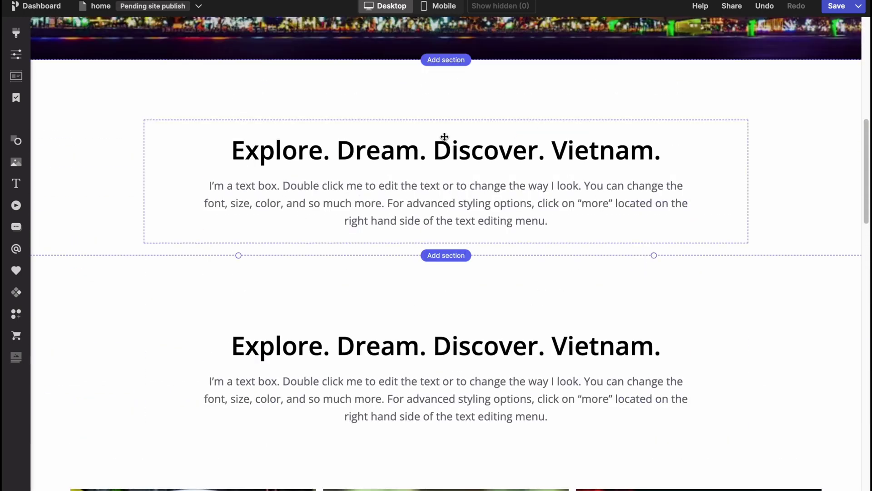
scroll(484, 273, down, 1)
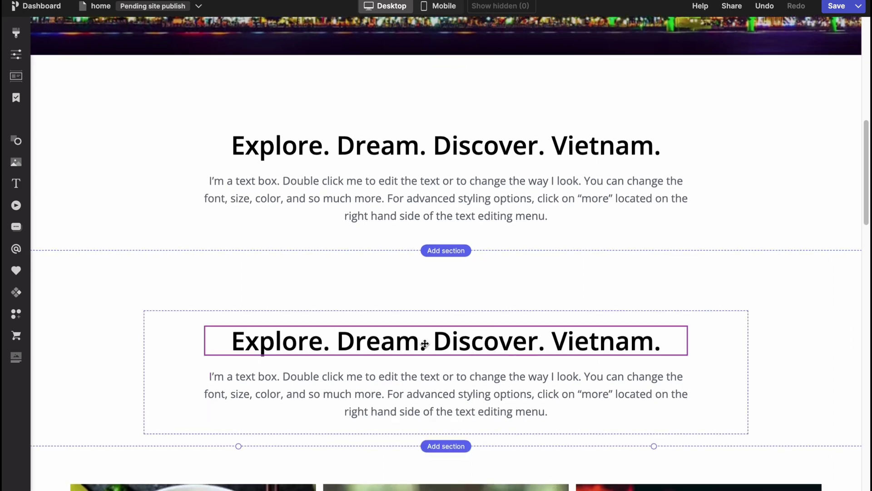
click(372, 306)
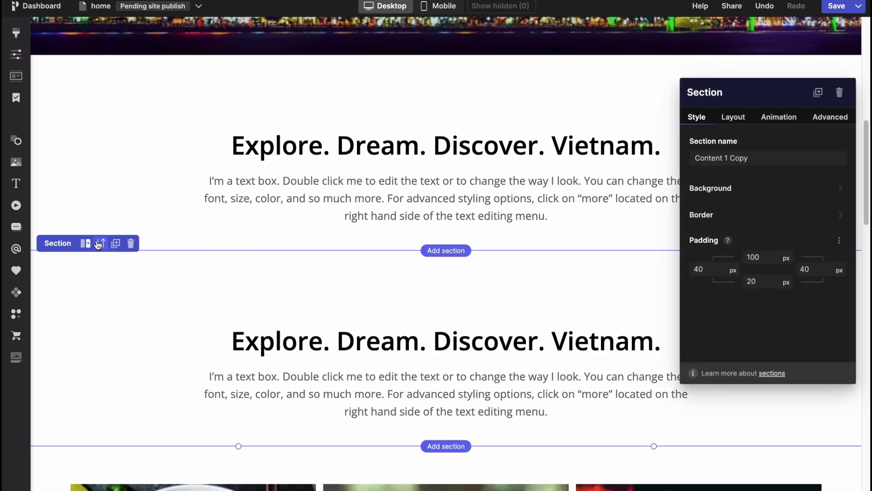
click(758, 189)
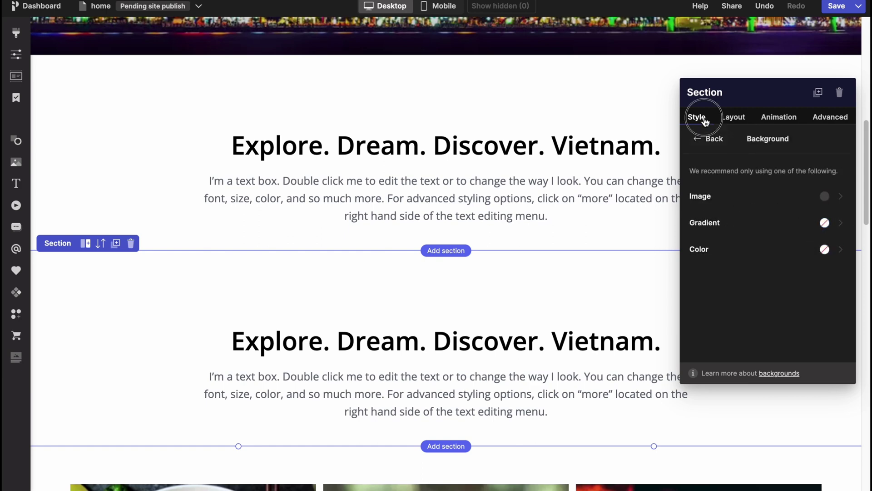
Give the copied Explore section a Slide in from top animation that triggers on scroll into view.
click(732, 119)
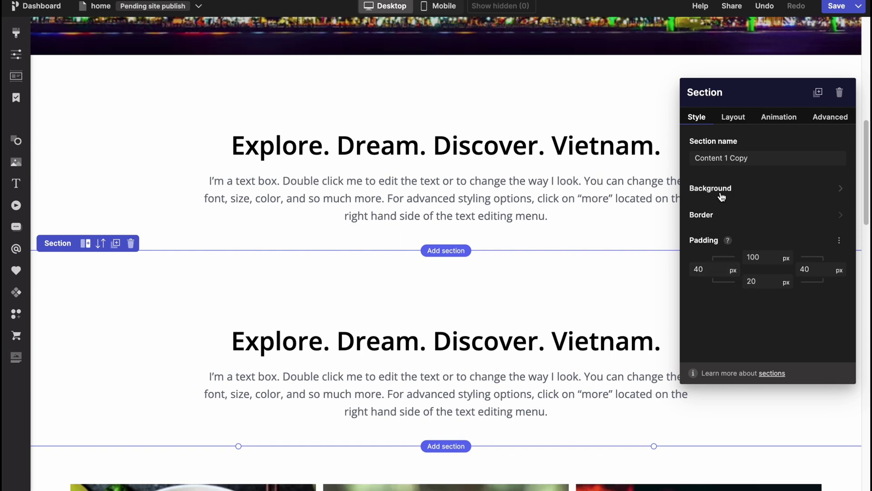
click(729, 117)
click(778, 117)
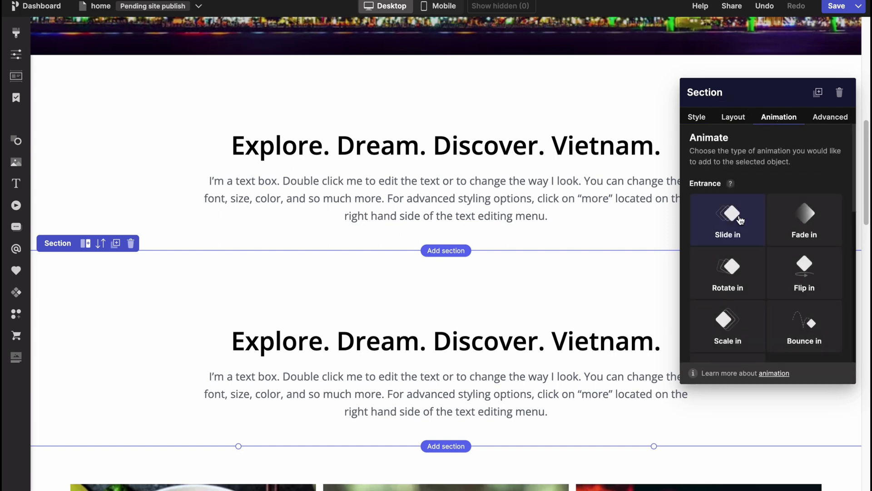
click(740, 219)
click(803, 238)
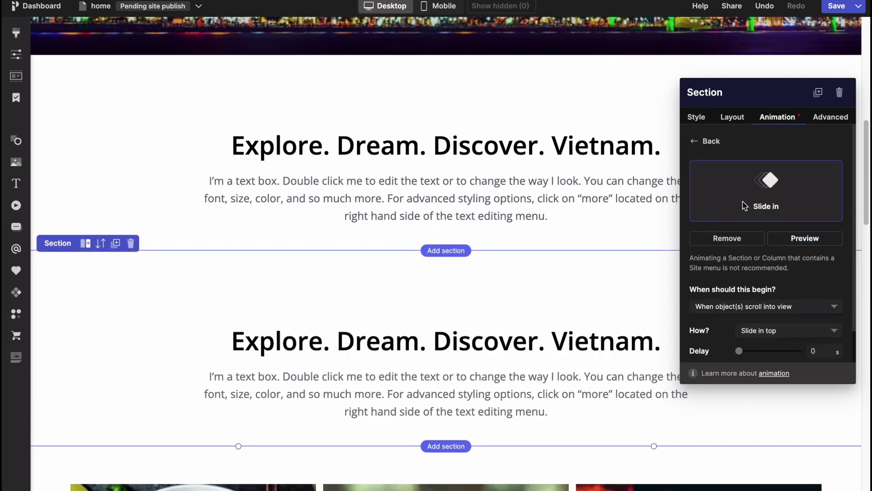
click(834, 121)
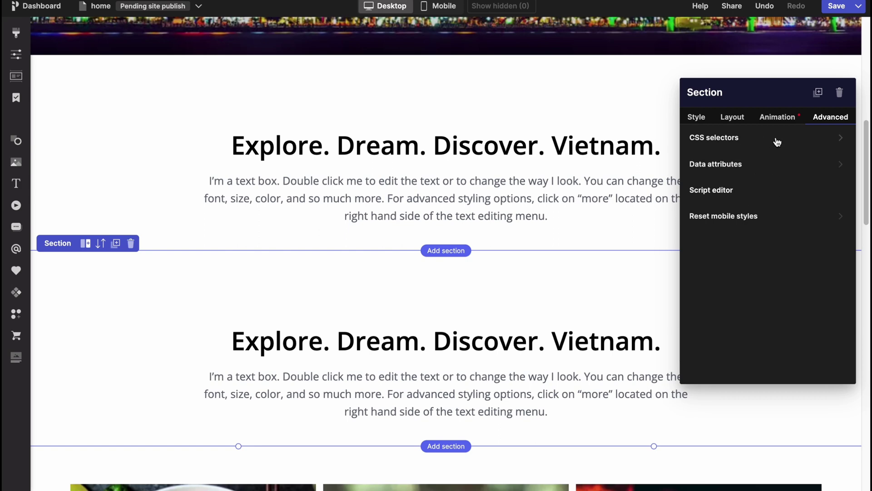
click(782, 117)
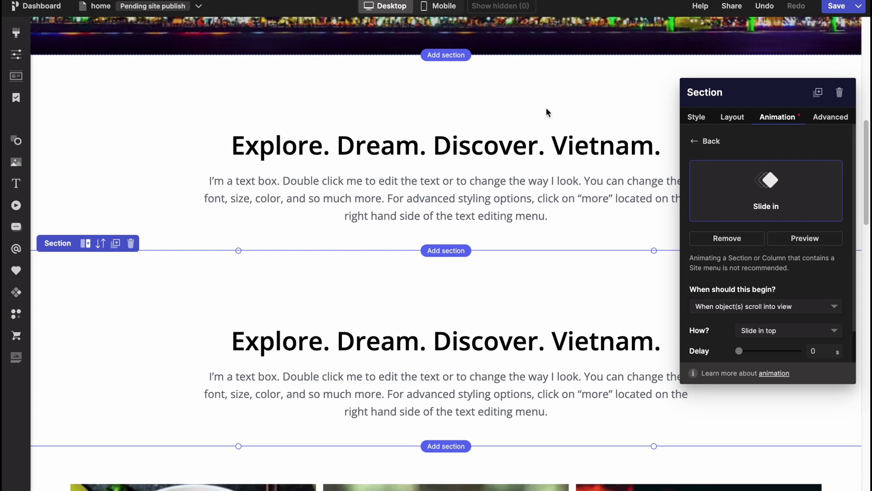
Insert a small, centred noodle-bowl photo between the upper Explore heading and paragraph, with Slide in animation.
click(199, 88)
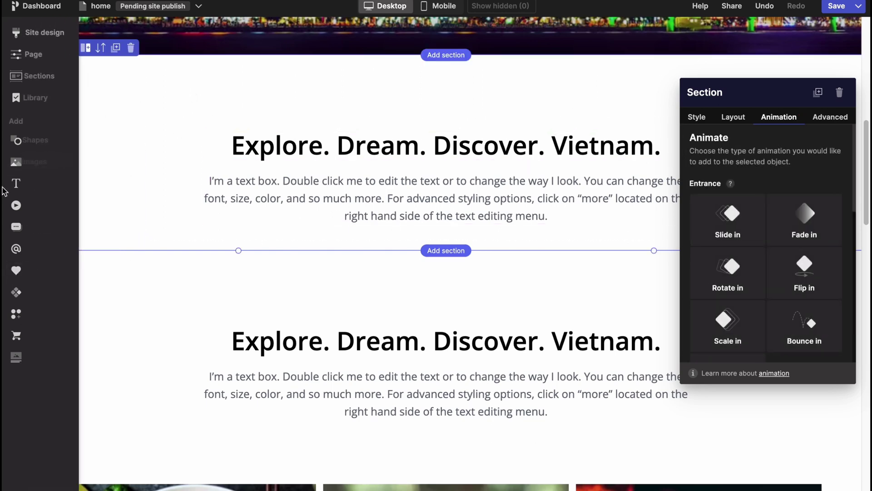
click(16, 167)
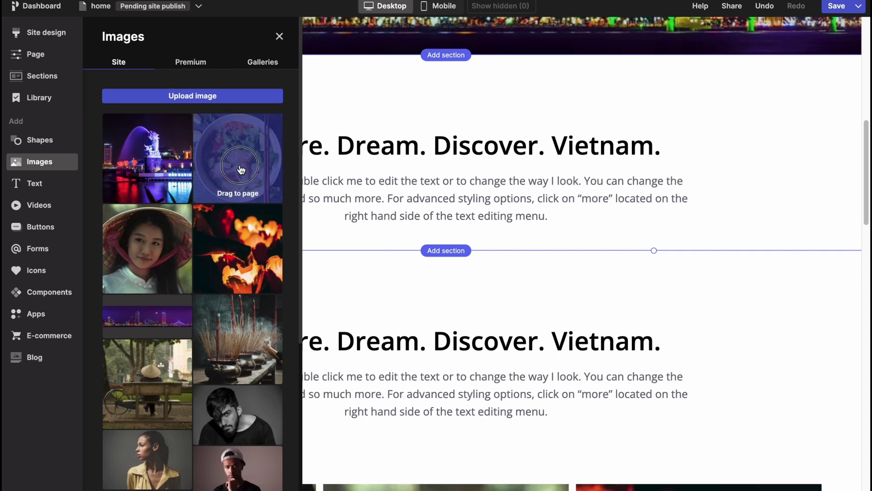
drag(240, 170, 444, 235)
drag(532, 335, 497, 300)
drag(425, 255, 367, 249)
click(729, 258)
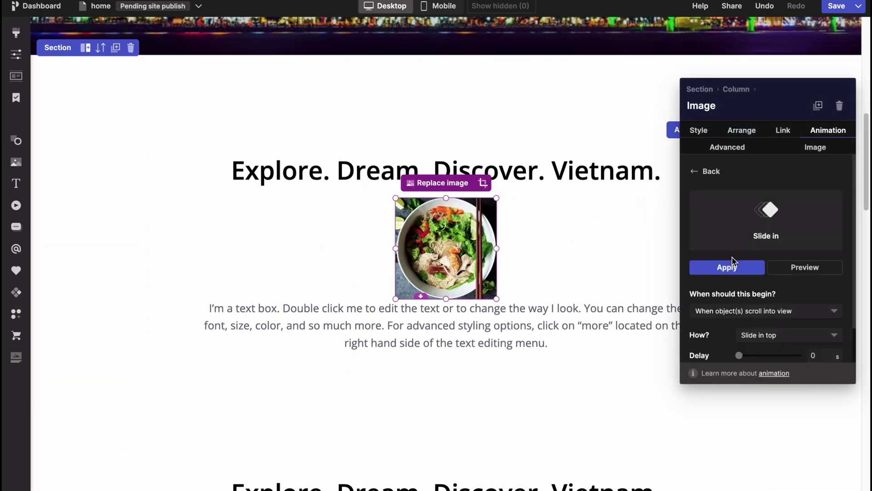
click(808, 272)
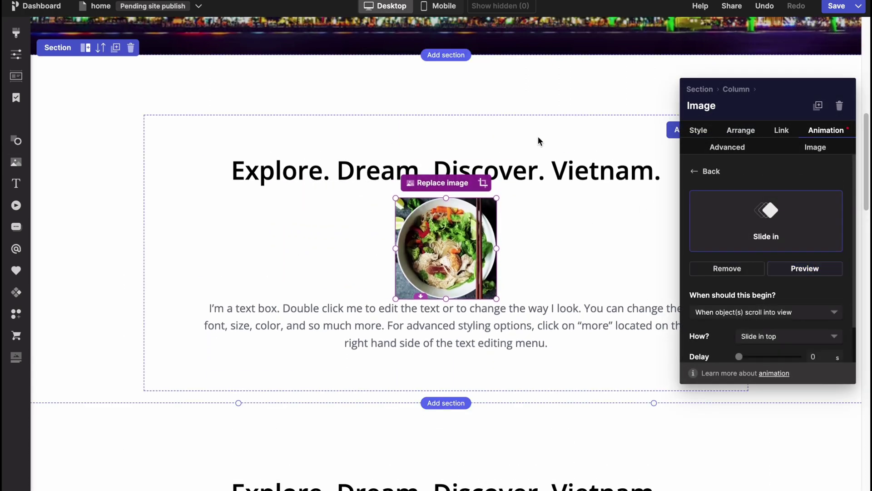
Add a new paragraph text box below the noodle-bowl photo in the upper Explore section.
click(440, 116)
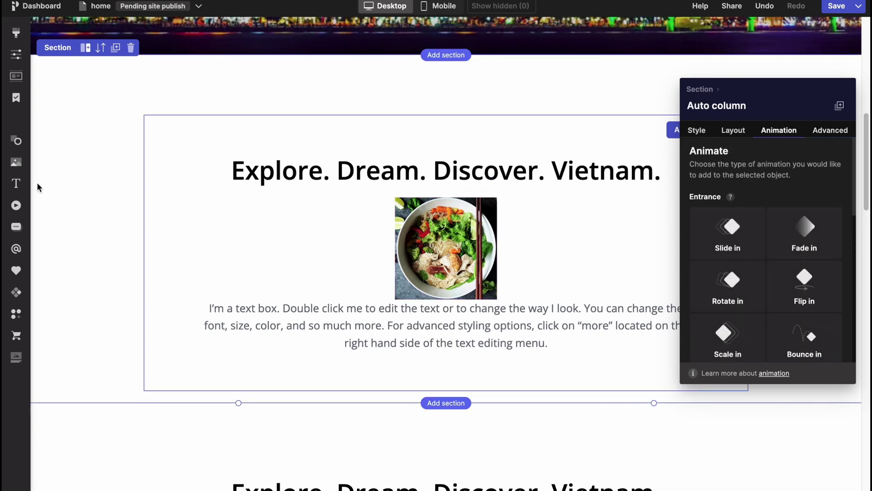
click(23, 184)
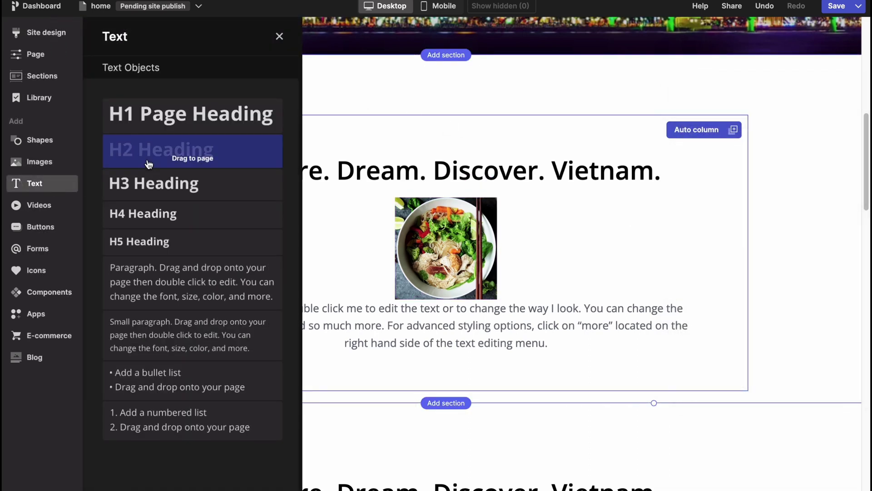
drag(168, 292, 450, 323)
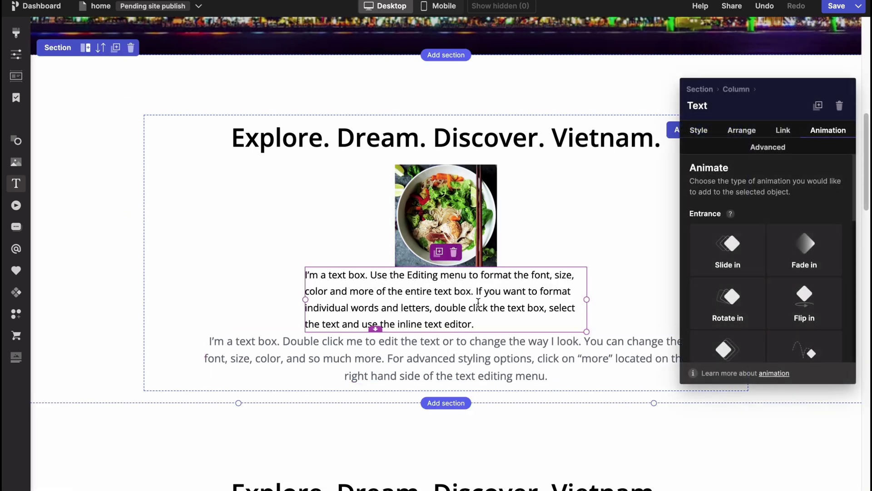
scroll(481, 325, down, 4)
Place the black airplane icon beneath the noodle photo and check its Style and Arrange settings.
mouse_move(16, 244)
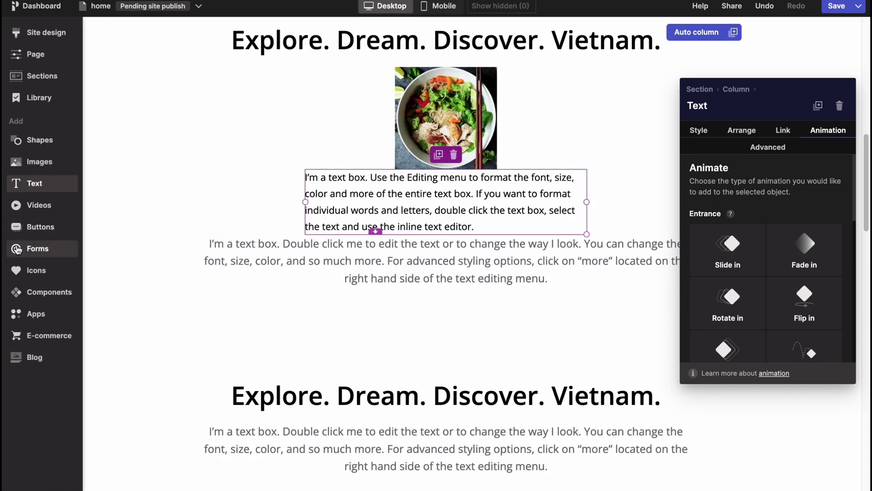
click(19, 271)
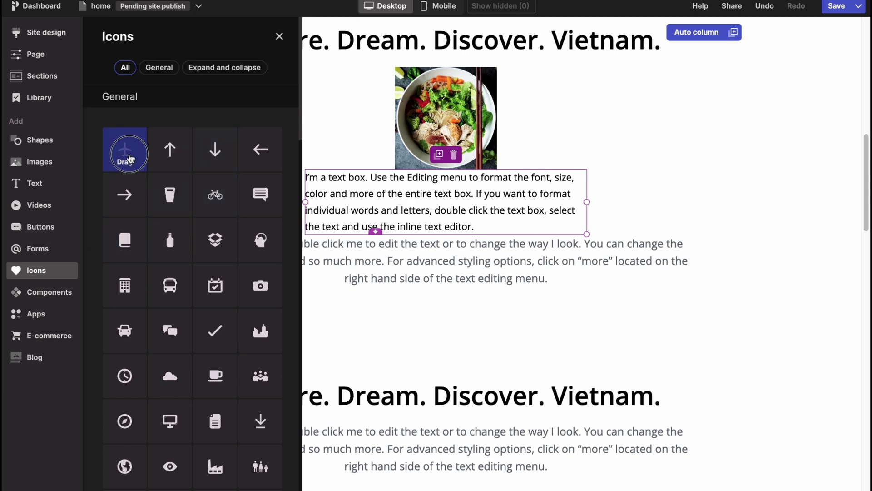
drag(126, 150, 415, 182)
drag(307, 150, 306, 152)
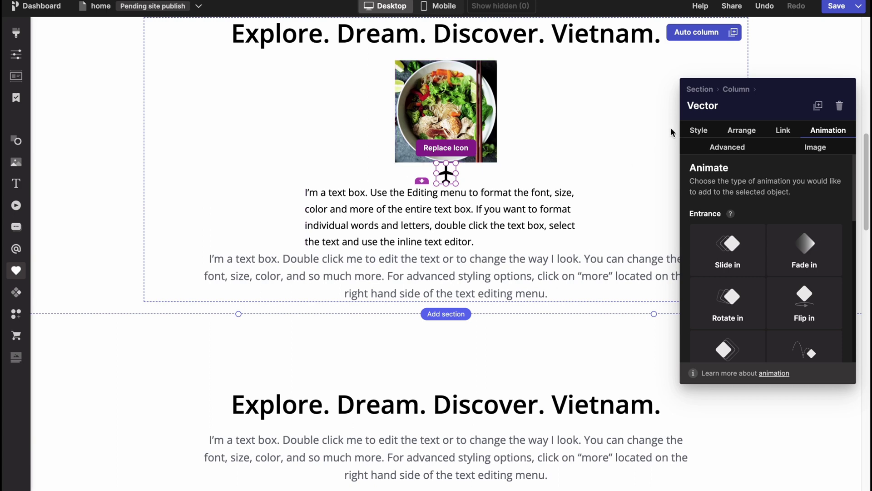
click(699, 130)
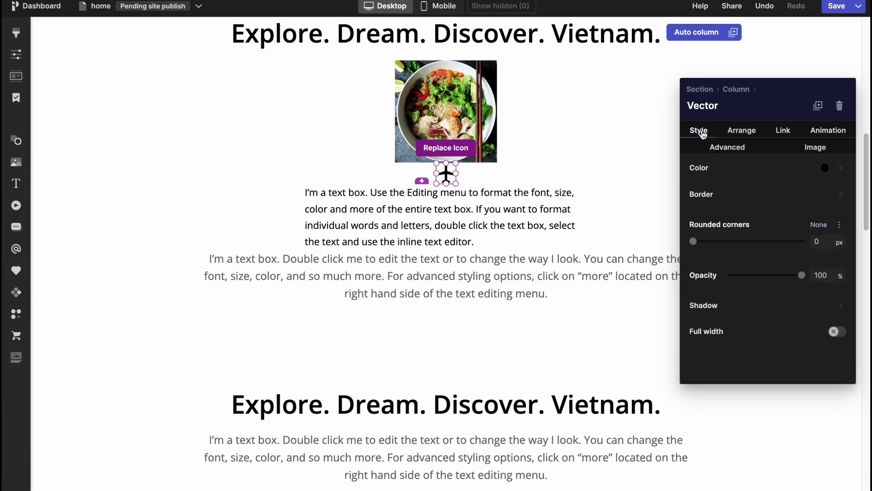
click(737, 136)
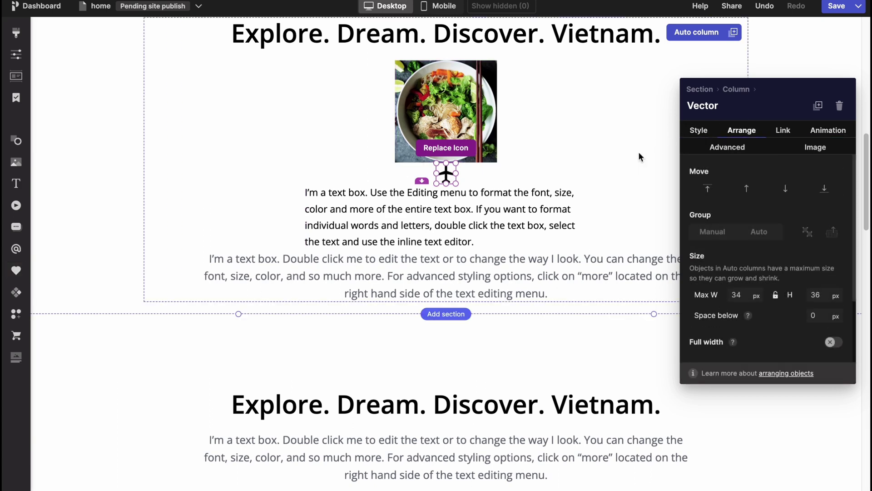
click(646, 100)
Add the 10-second aerial coastline Nature video between the lower Explore heading and its paragraph.
mouse_move(23, 246)
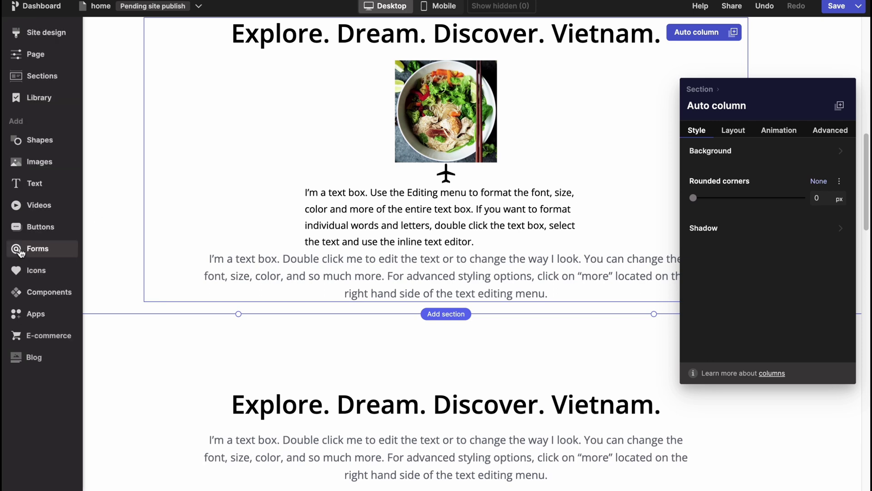
click(25, 204)
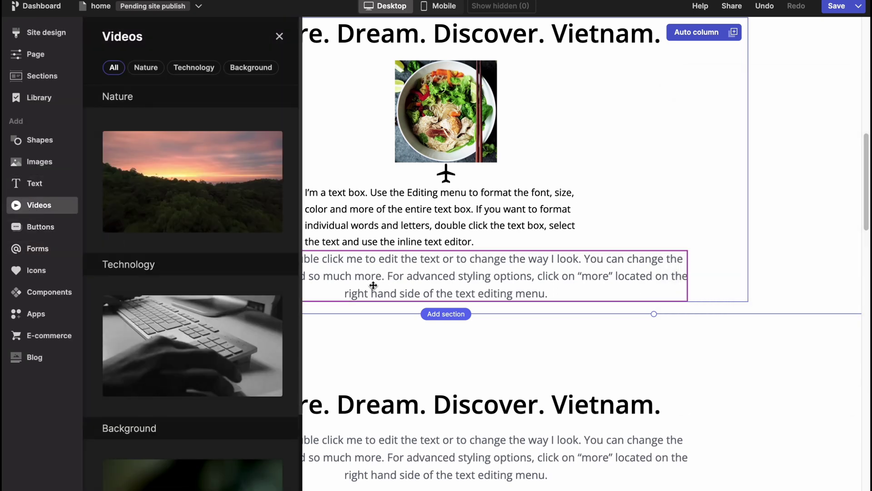
scroll(371, 288, down, 3)
drag(210, 276, 469, 329)
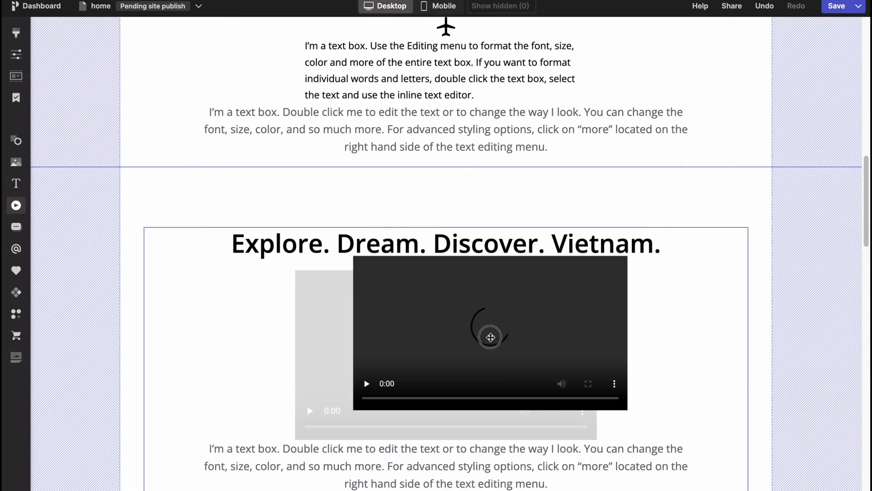
scroll(445, 236, down, 5)
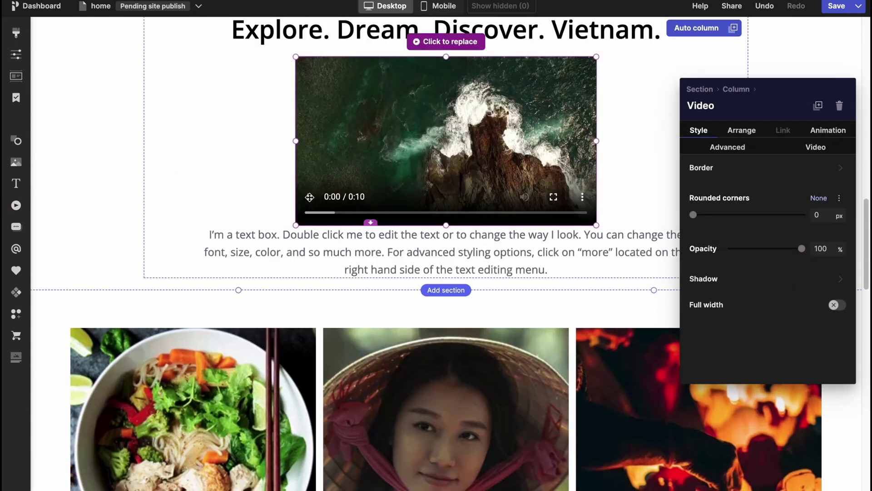
click(126, 146)
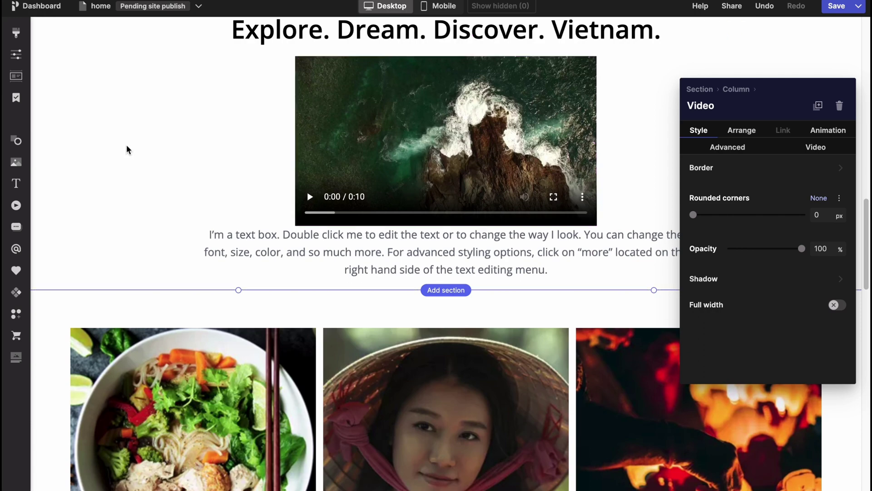
scroll(132, 167, up, 5)
scroll(135, 171, up, 6)
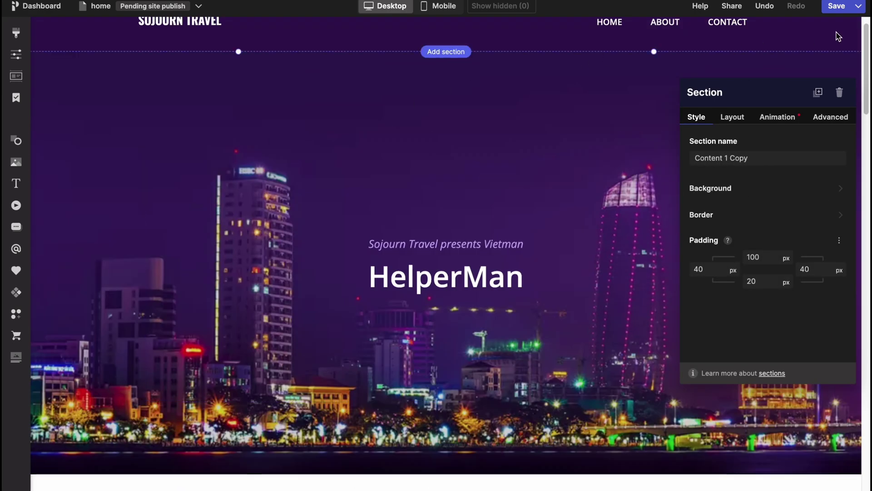
Save the home page, then leave the editor and open the HelperMan site preview.
click(861, 8)
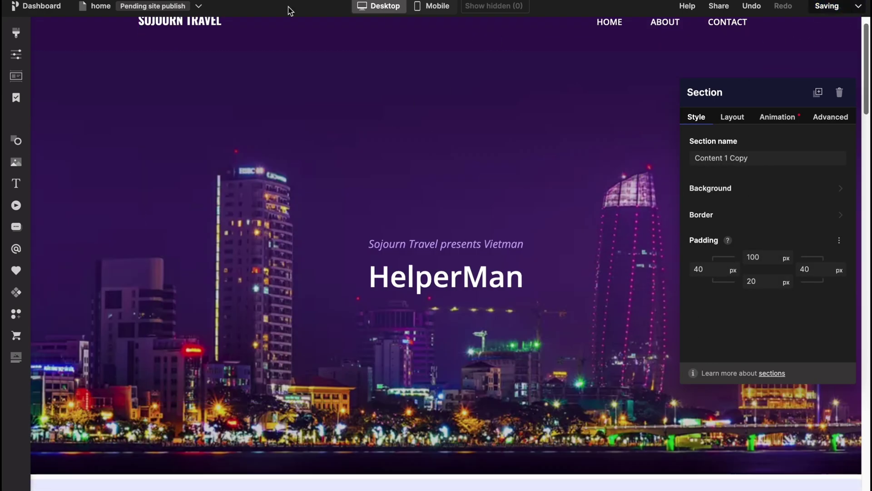
click(52, 11)
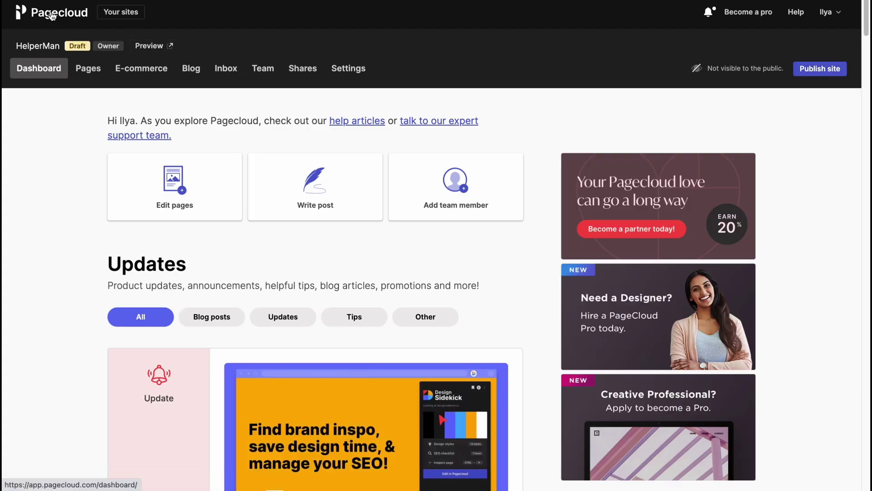
click(129, 16)
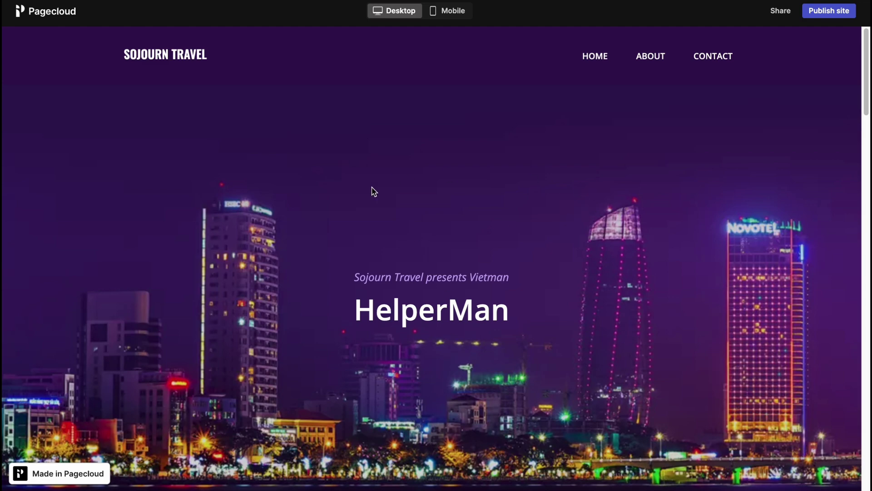
Try publishing HelperMan, resend the verification e-mail, dismiss the notice, and return to Your sites.
scroll(480, 239, down, 4)
scroll(479, 236, up, 4)
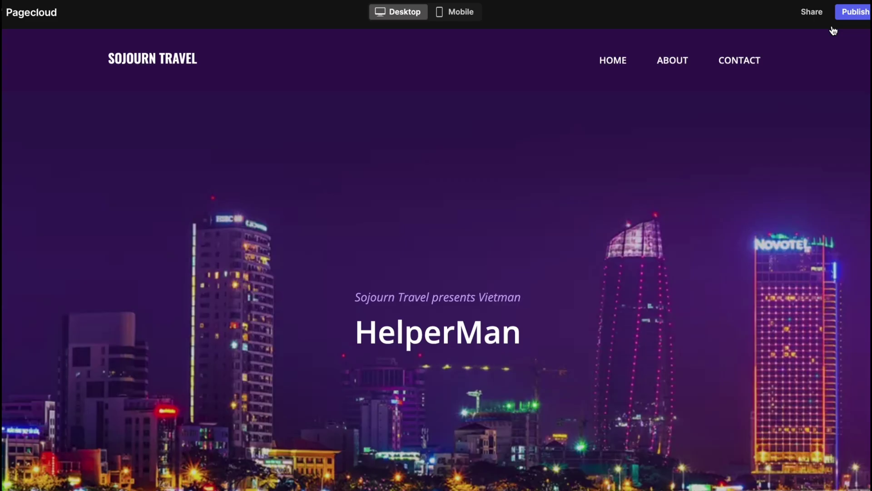
click(835, 12)
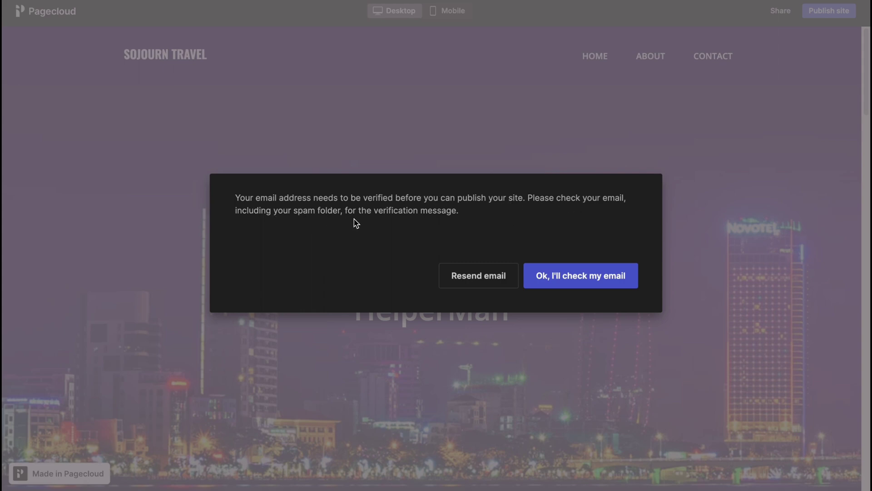
click(479, 277)
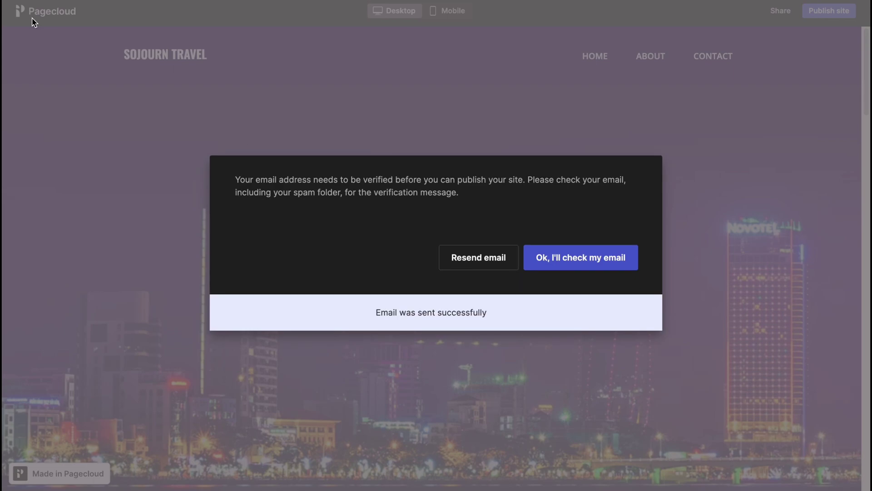
click(604, 263)
click(40, 14)
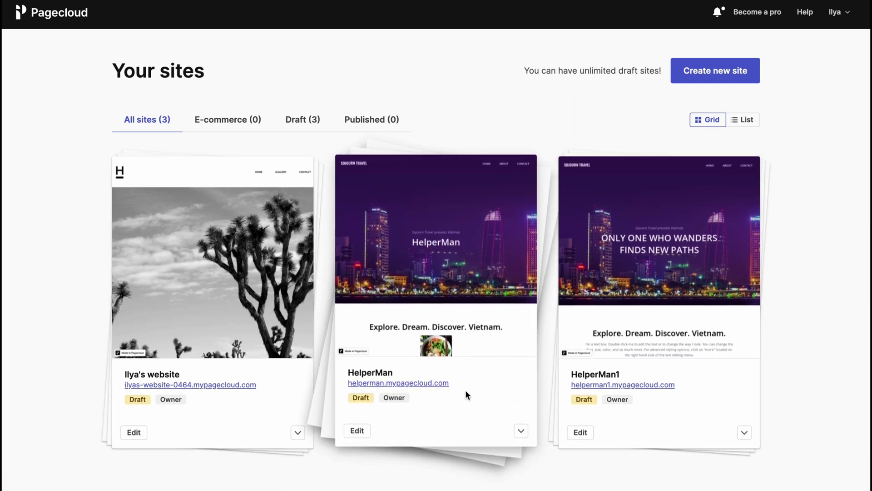
Check the account's empty Billing History, then return to Your sites.
click(838, 13)
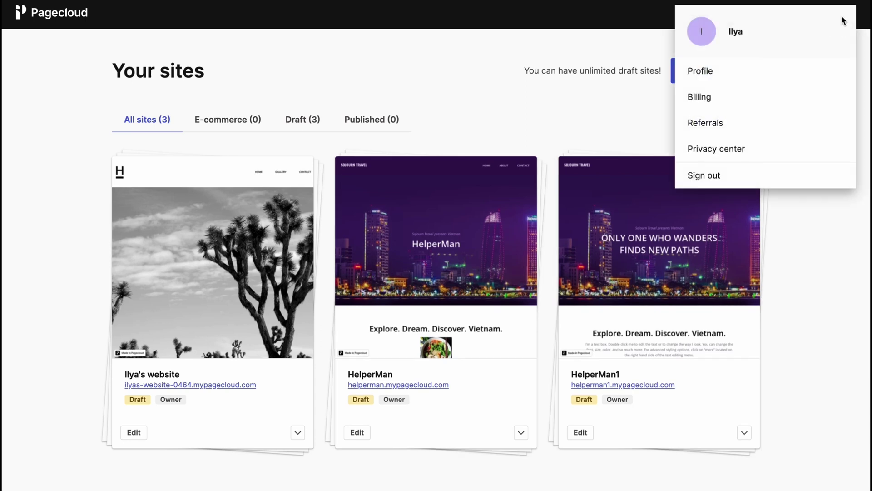
click(709, 100)
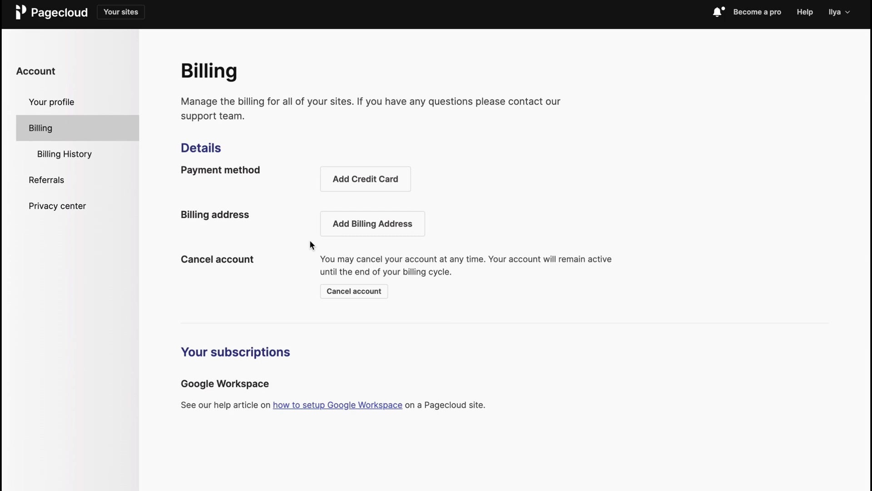
click(66, 154)
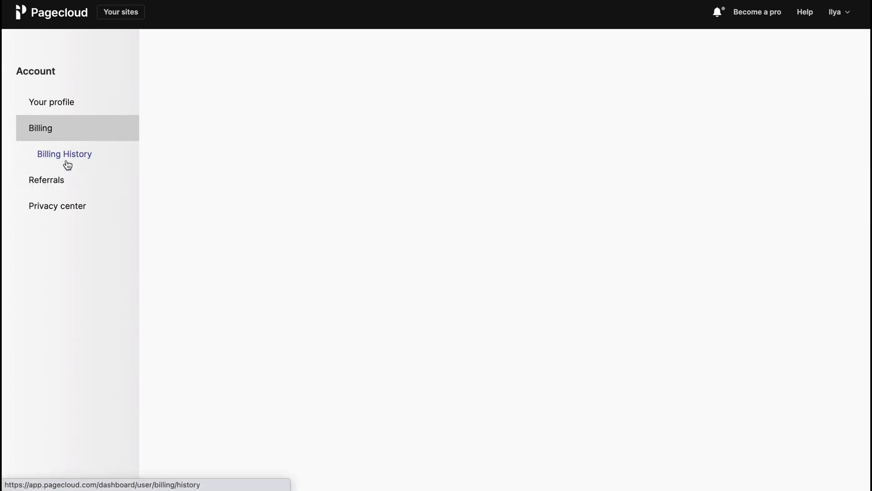
click(57, 23)
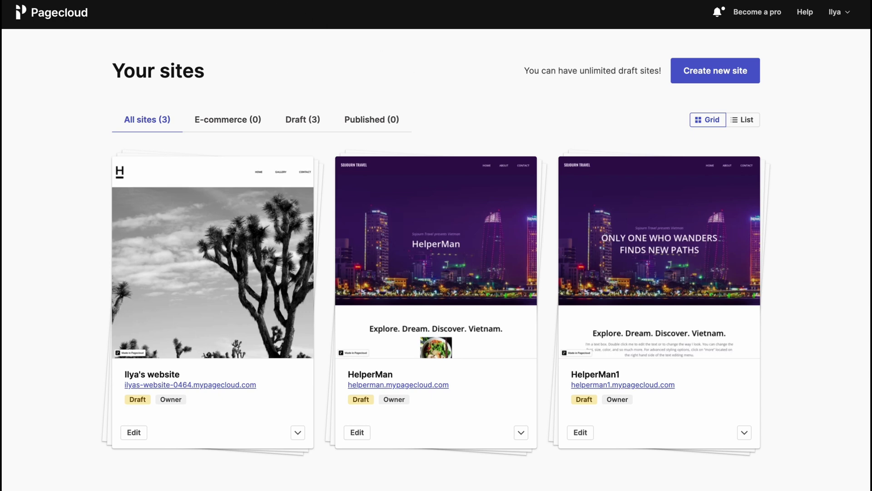
Search the web for 'pageclod' and open Pagecloud's official website.
key(super+l)
text(pageclod)
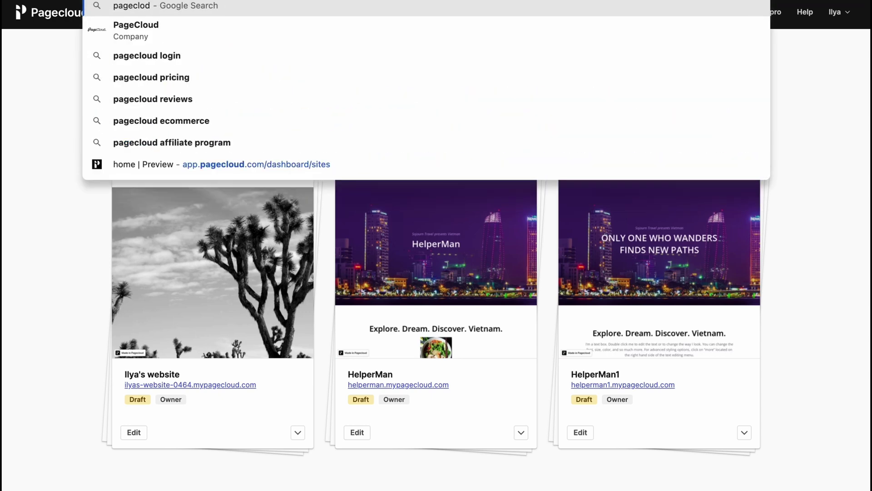
key(Return)
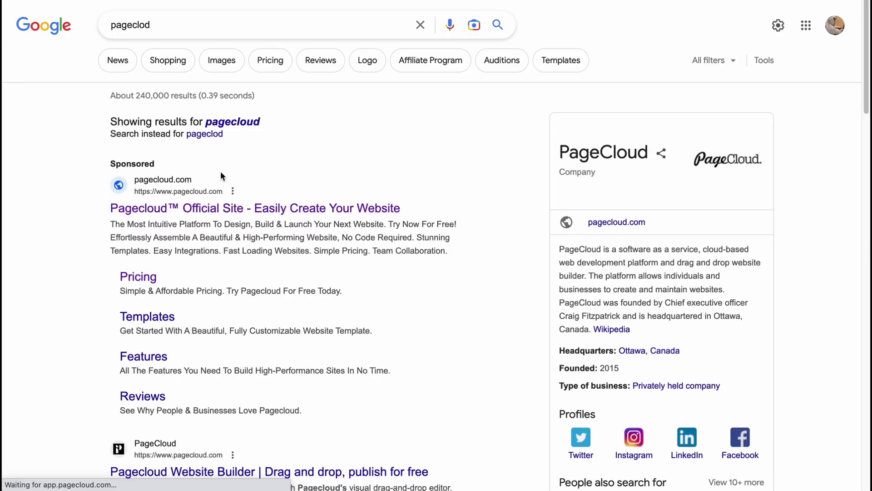
click(186, 205)
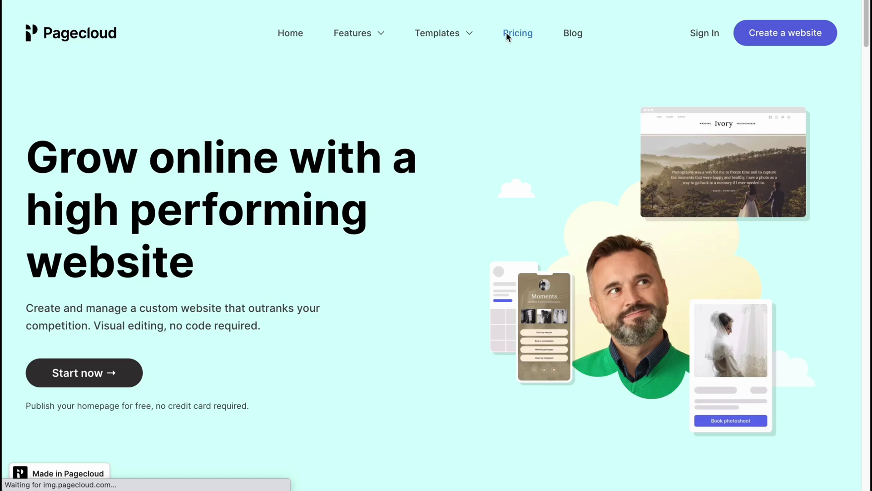
Open the Pricing page and review the free Start plan and the $20, $36, $79 Premium plans.
click(506, 36)
scroll(451, 189, down, 4)
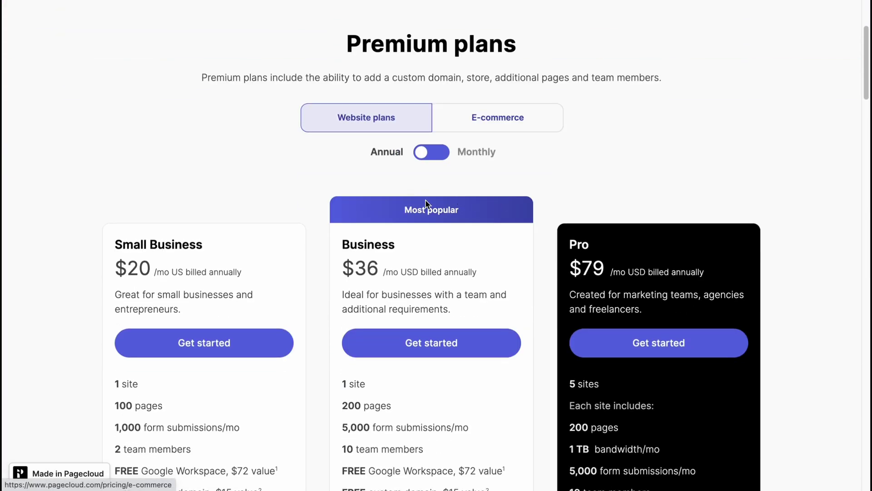
scroll(613, 255, down, 1)
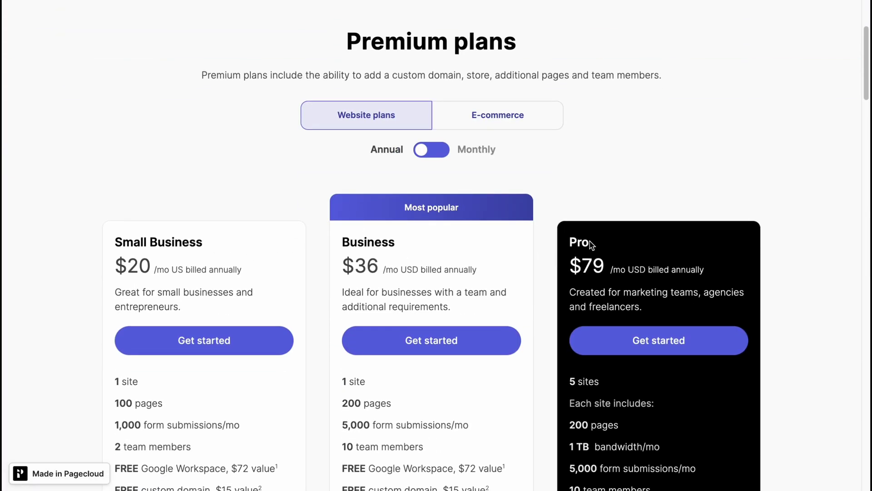
scroll(367, 248, down, 2)
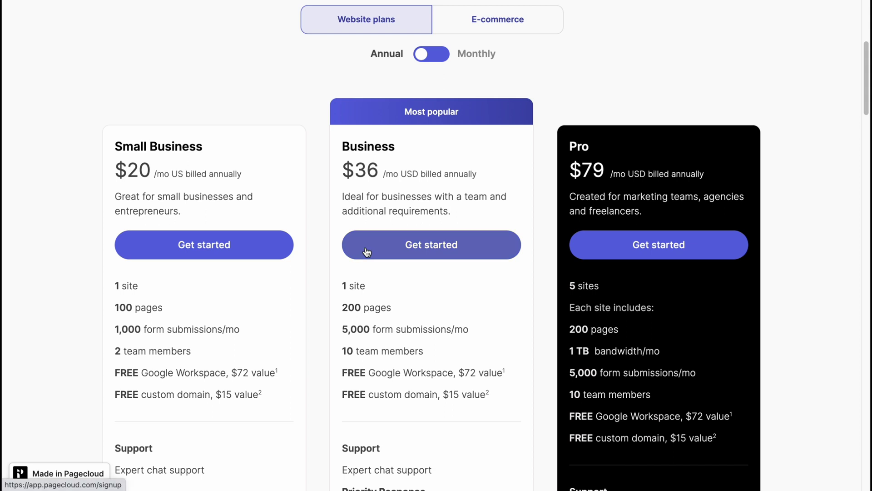
scroll(366, 247, down, 2)
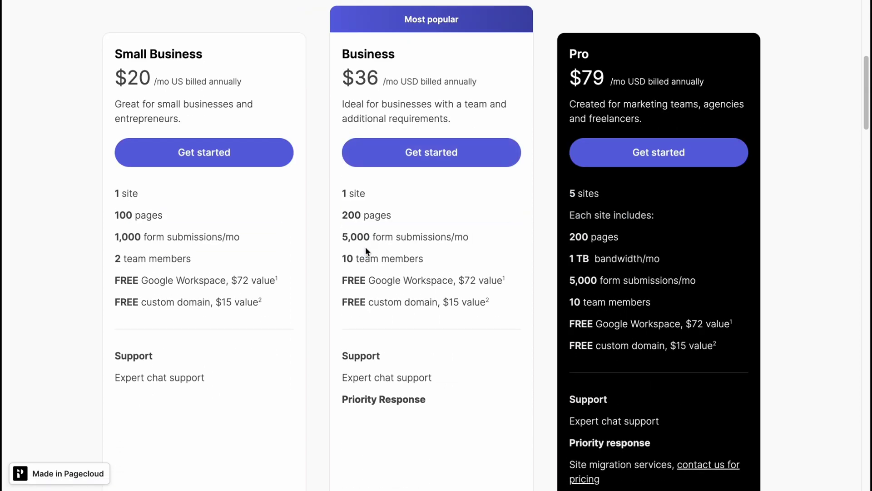
scroll(377, 68, up, 1)
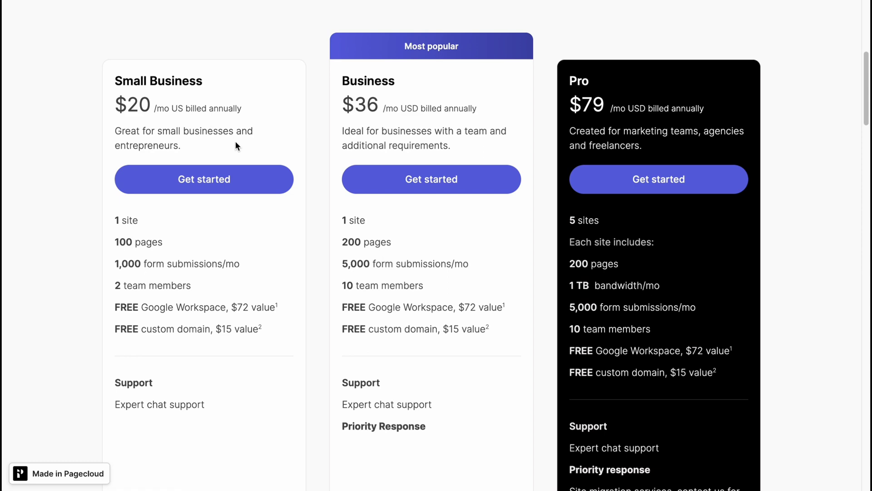
scroll(234, 144, down, 2)
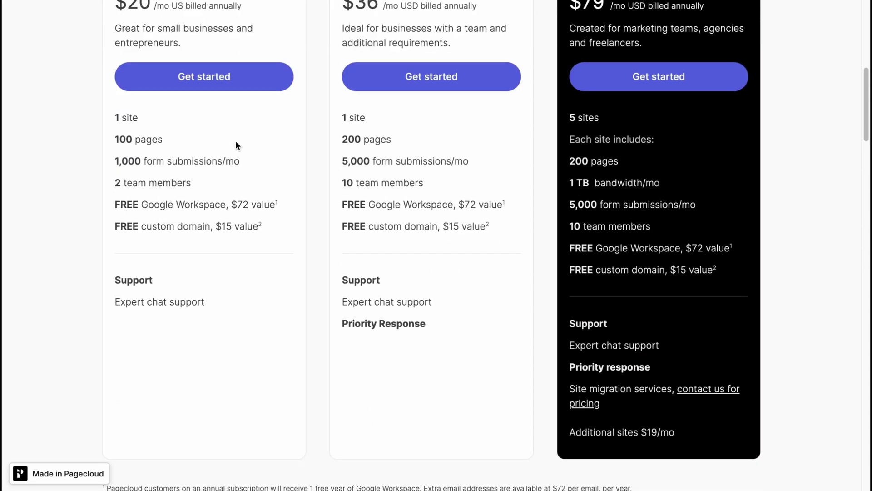
scroll(293, 145, up, 10)
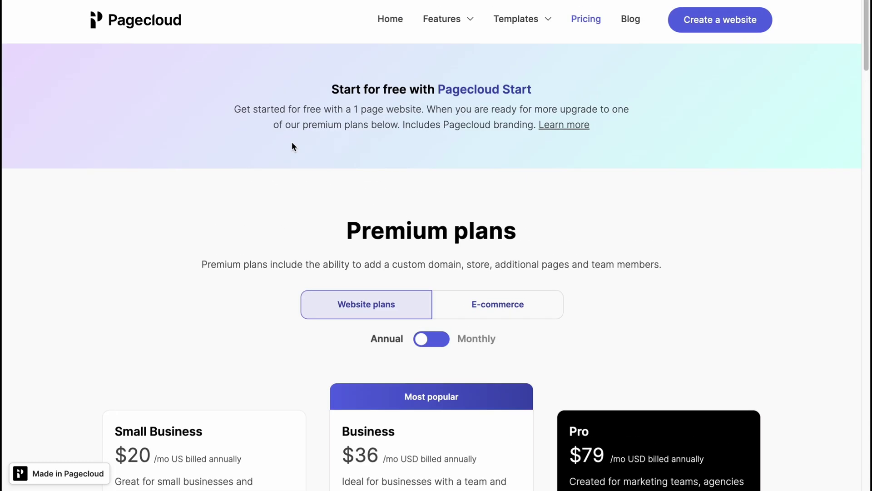